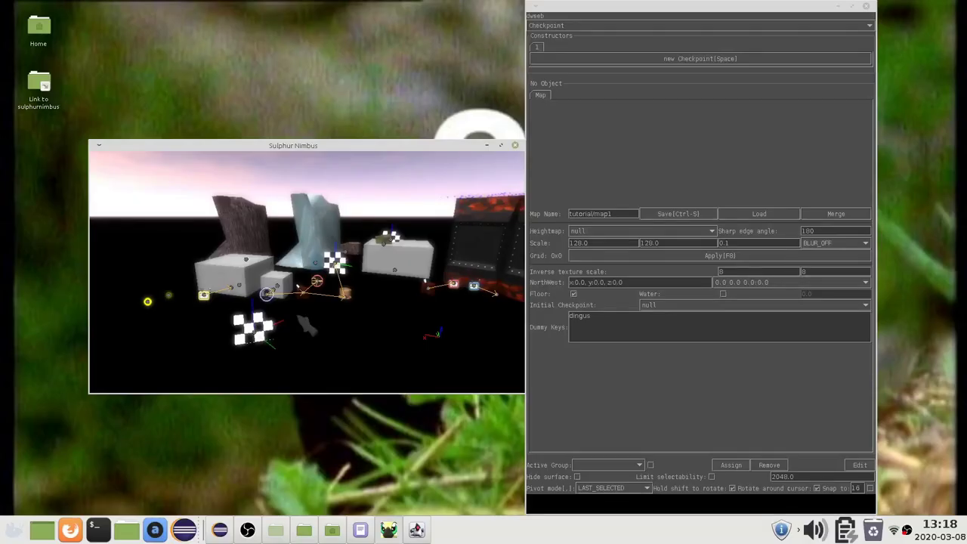
- Browse to the res/maps folder of the sulphurnimbus directory in the file manager
left_click(277, 530)
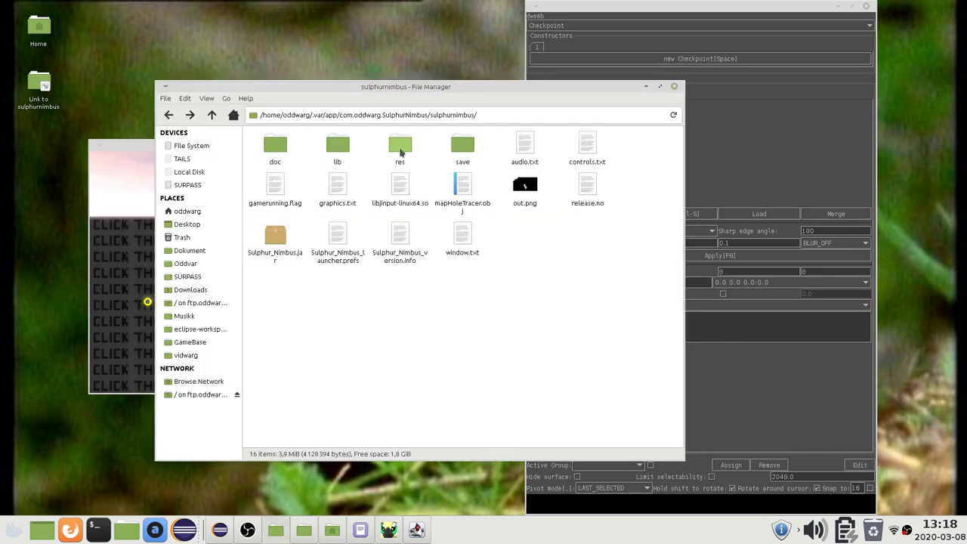
double_click(401, 149)
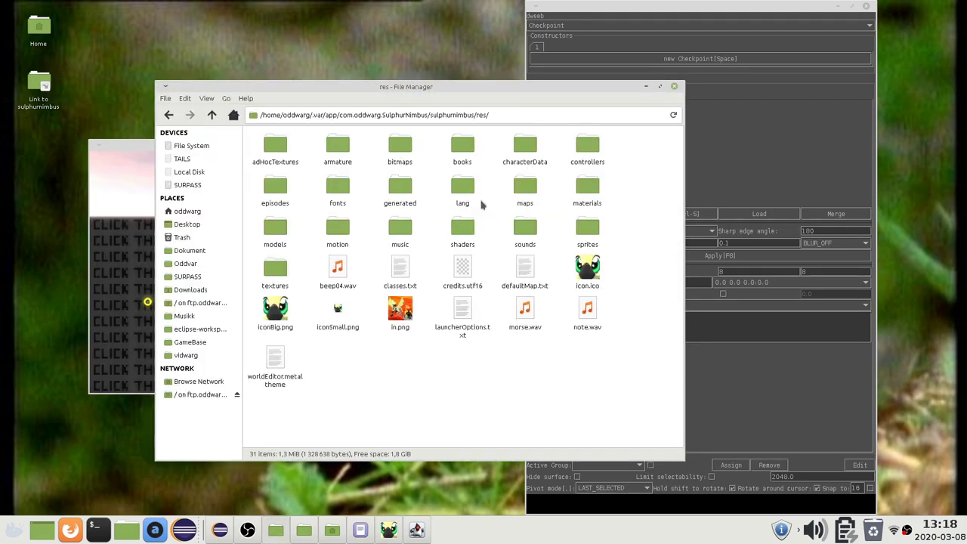
double_click(525, 189)
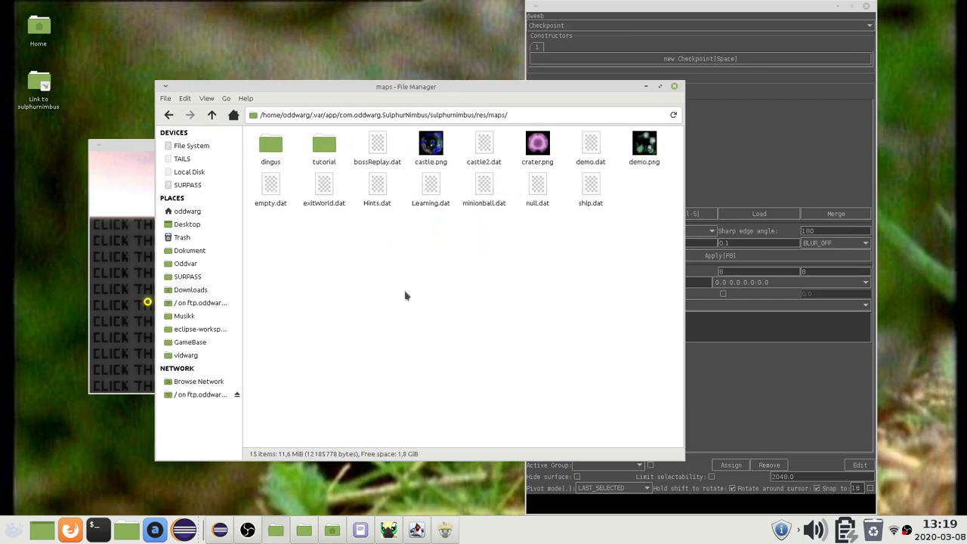
- Switch to the YY image editor and paint soft strokes on the black 65x65 image as a heightmap
left_click(445, 529)
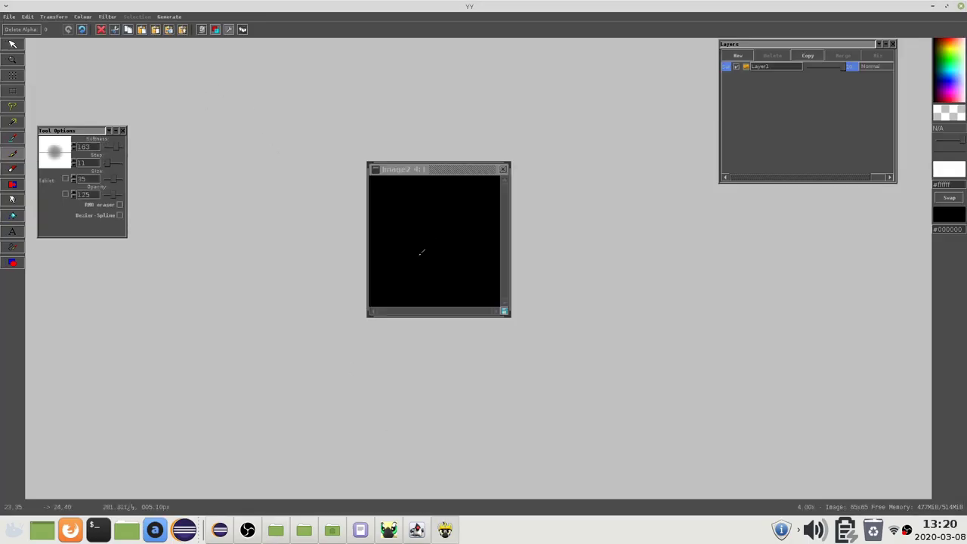
mouse_move(420, 248)
left_mouse_down()
mouse_move(453, 226)
mouse_move(445, 252)
mouse_move(430, 241)
mouse_move(438, 216)
mouse_move(426, 226)
left_mouse_up()
- Save the heightmap image as testMap.png in the res/maps/tutorial folder
key("ctrl+s")
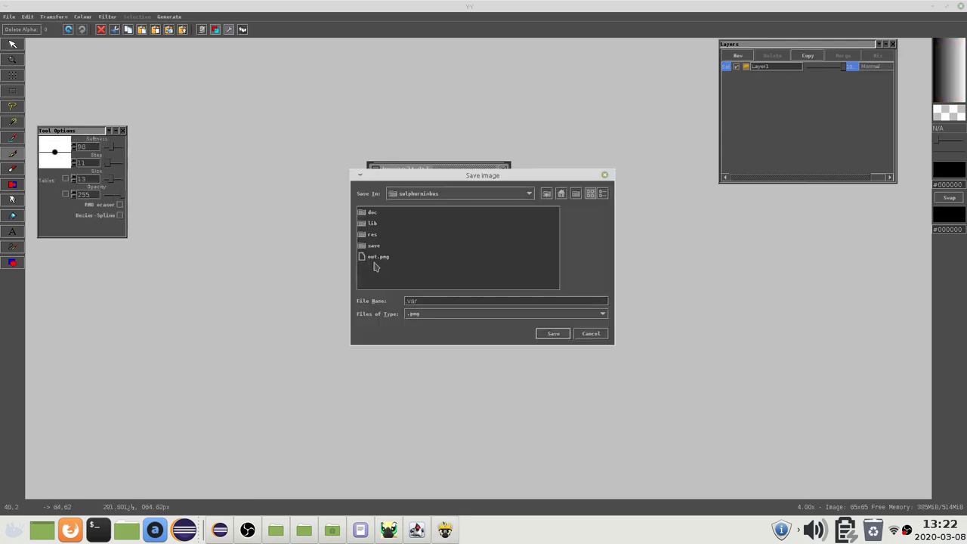
double_click(372, 235)
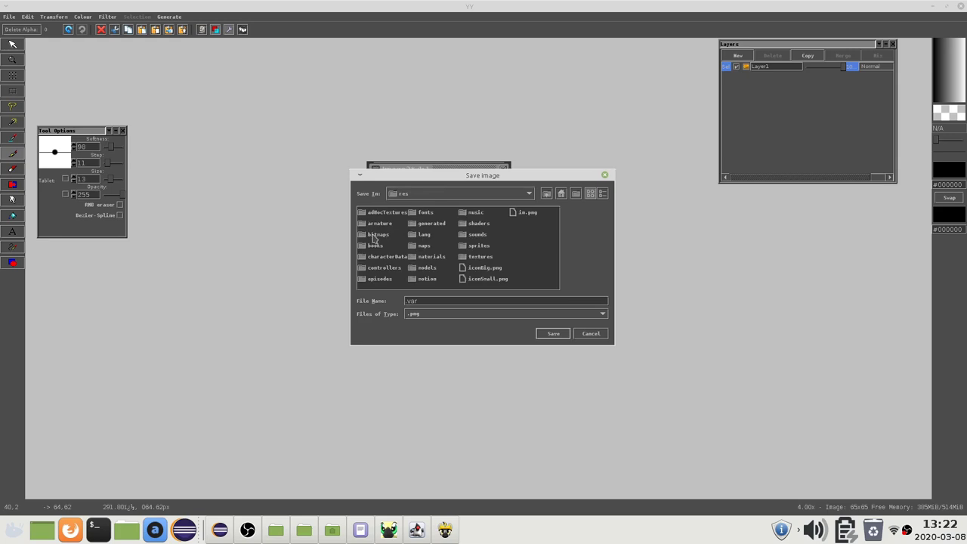
left_click(422, 246)
double_click(422, 246)
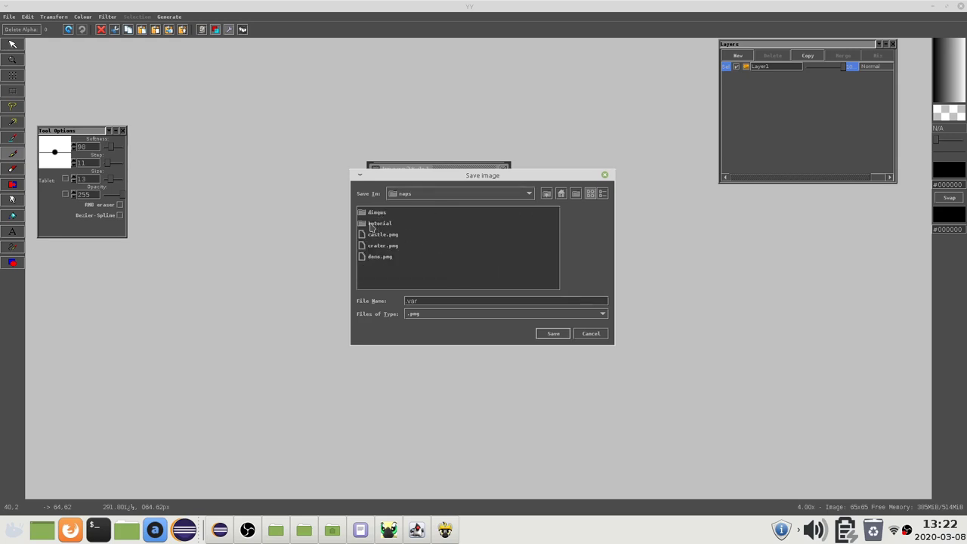
double_click(376, 224)
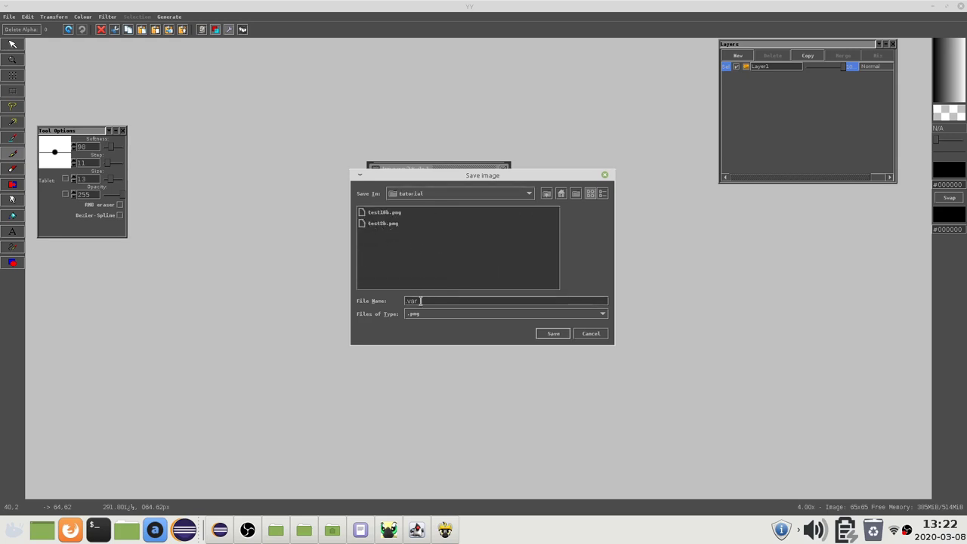
left_click_drag(421, 300, 369, 303)
type("test.png")
key("Return")
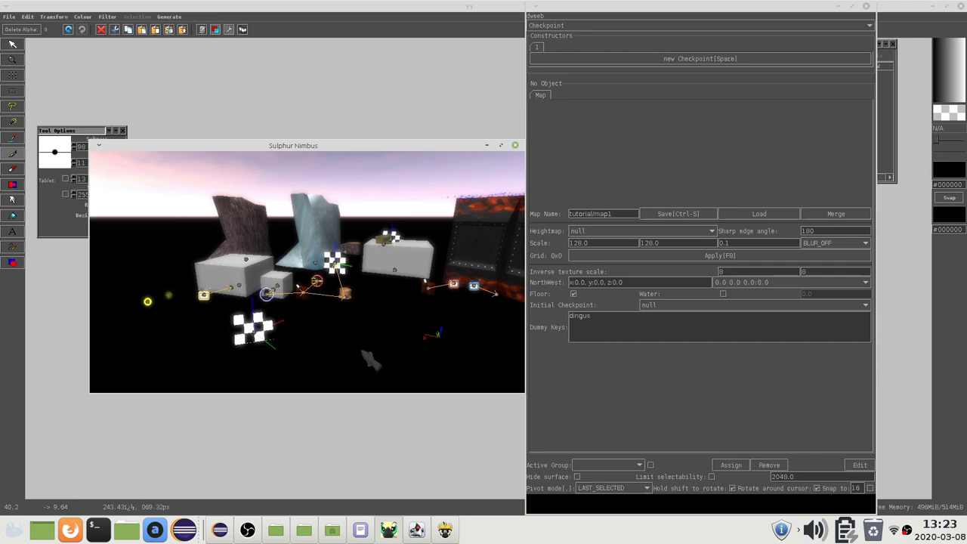
- Set the map's heightmap to tutorial/testMap.png and apply it to the world
left_click(586, 232)
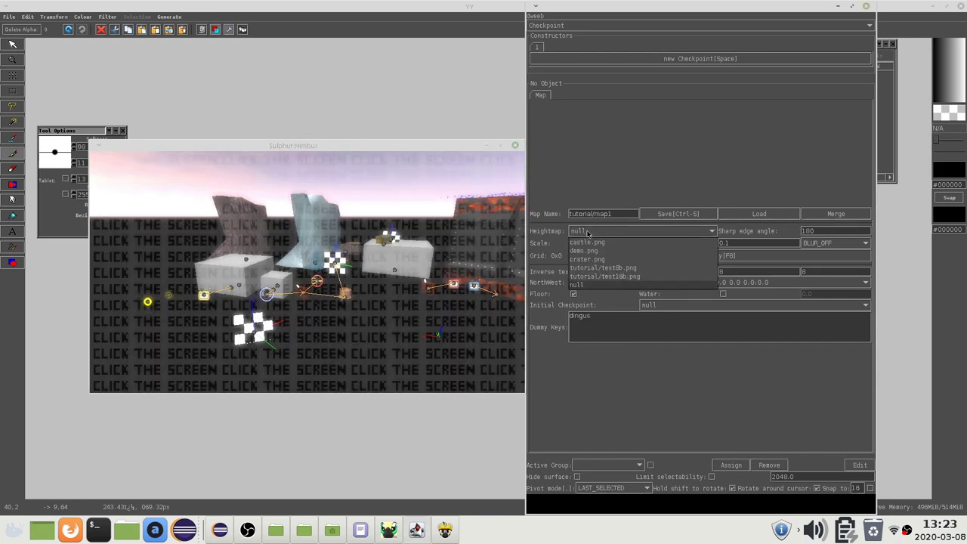
left_click(414, 305)
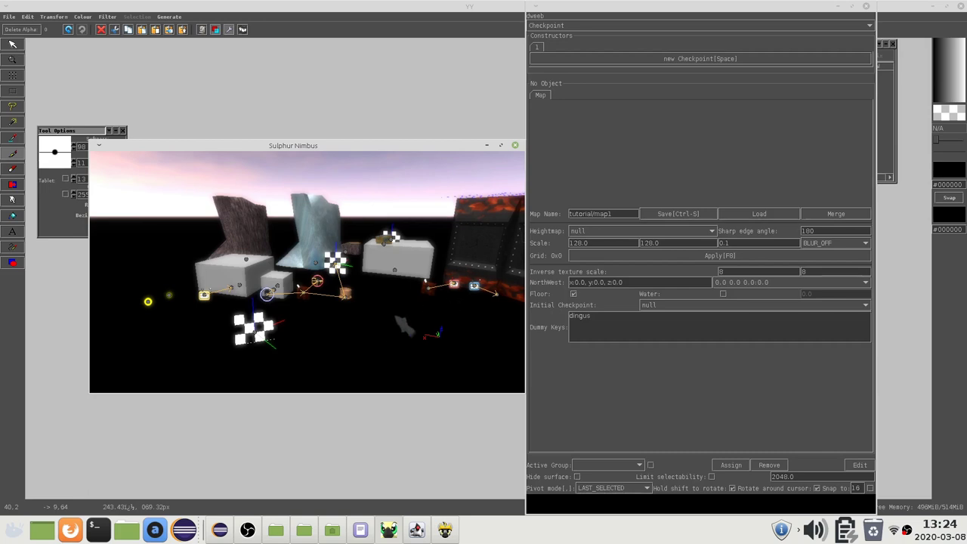
middle_click_drag(374, 330, 380, 334)
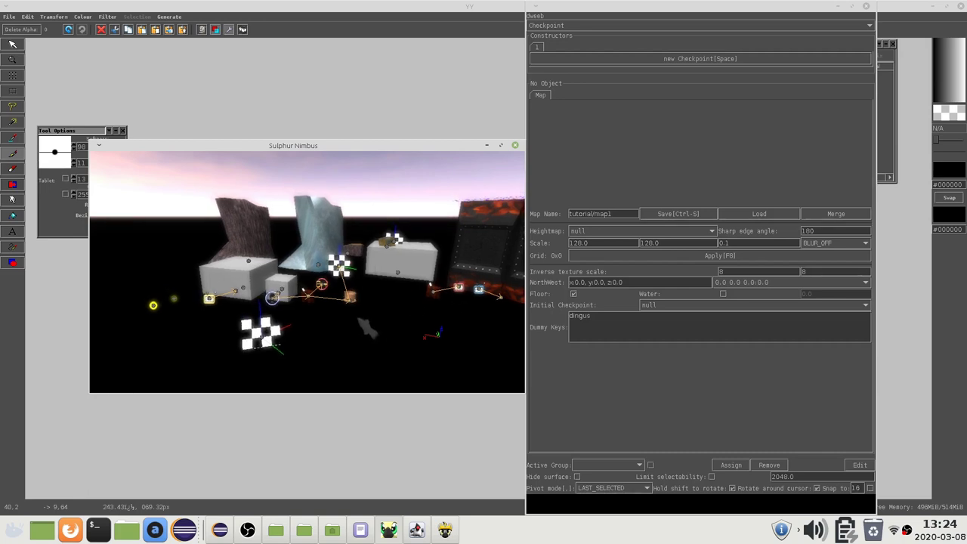
left_click(608, 230)
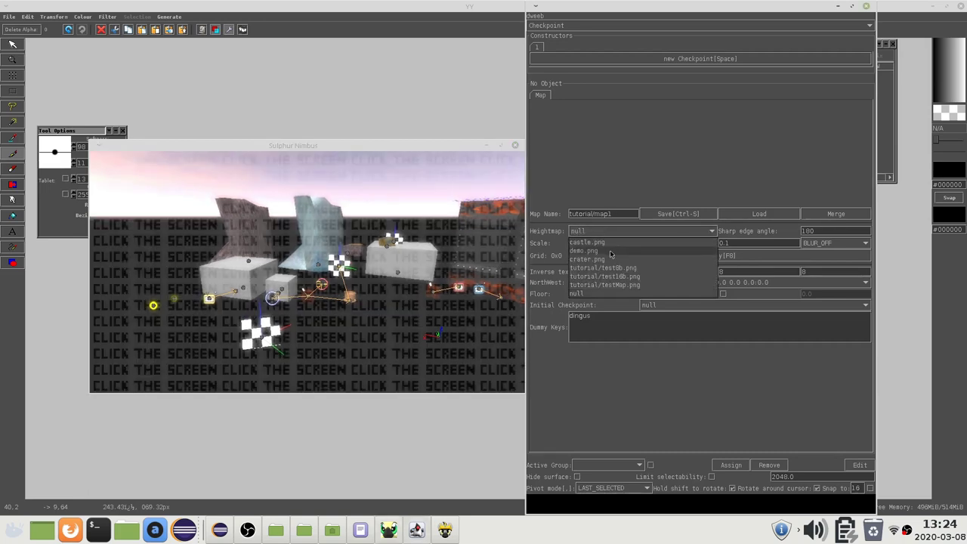
left_click(617, 285)
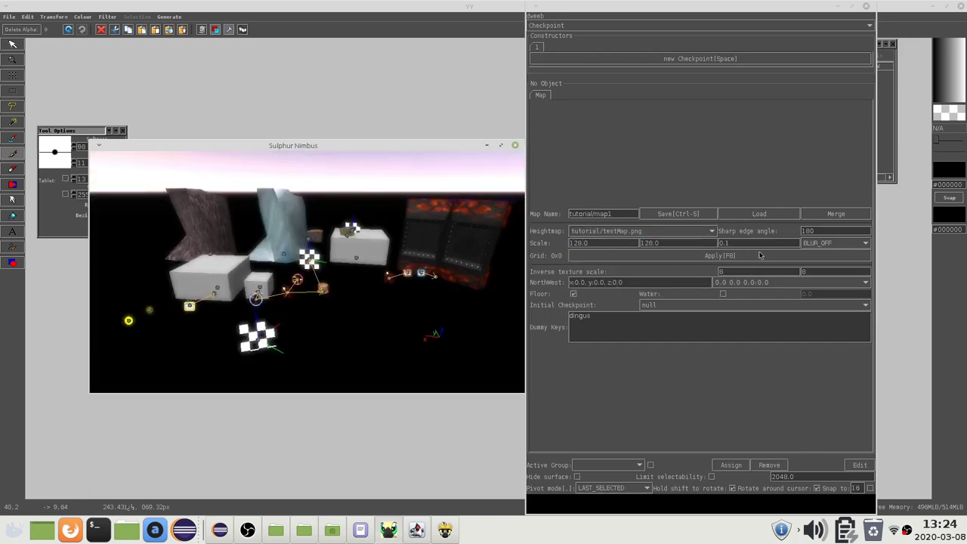
left_click(714, 257)
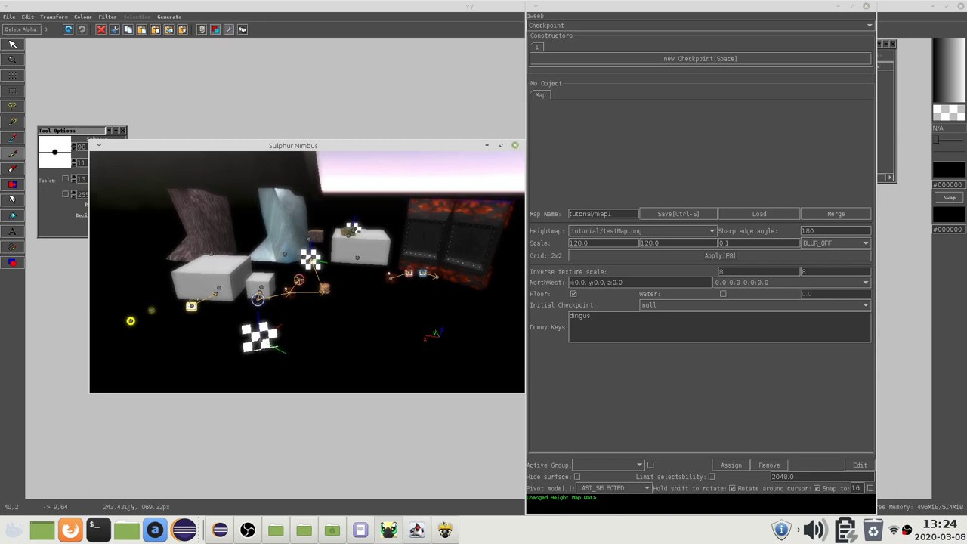
left_click(646, 257)
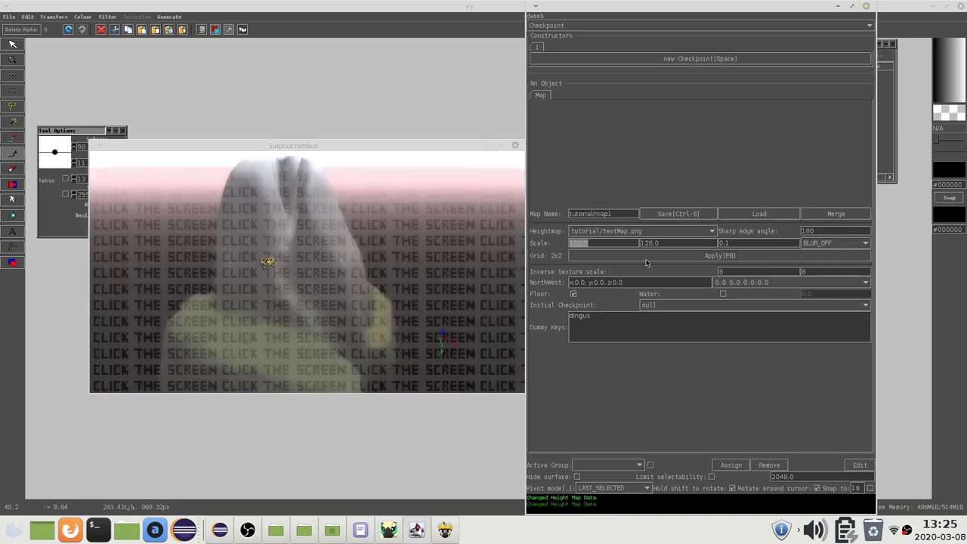
- Examine the heightmap's three scale values, its NorthWest coordinates and the matching corner pixel of testMap.png
double_click(674, 244)
left_click_drag(597, 242, 549, 241)
left_click_drag(732, 243, 695, 238)
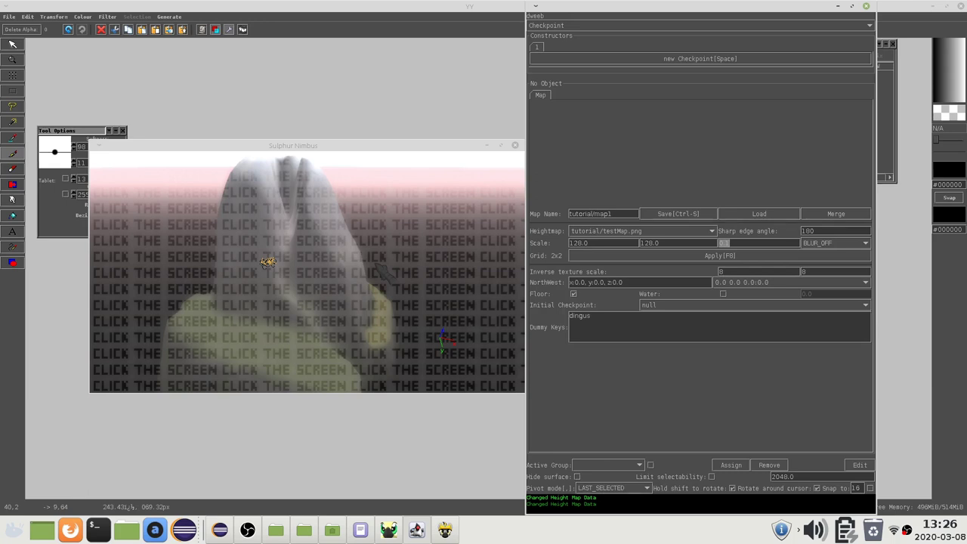
left_click_drag(638, 282, 548, 281)
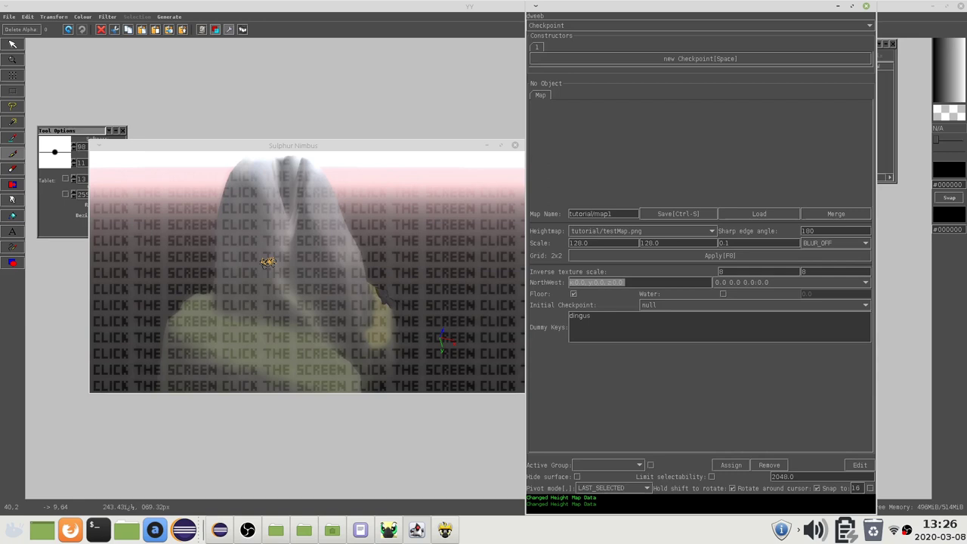
left_click(602, 283)
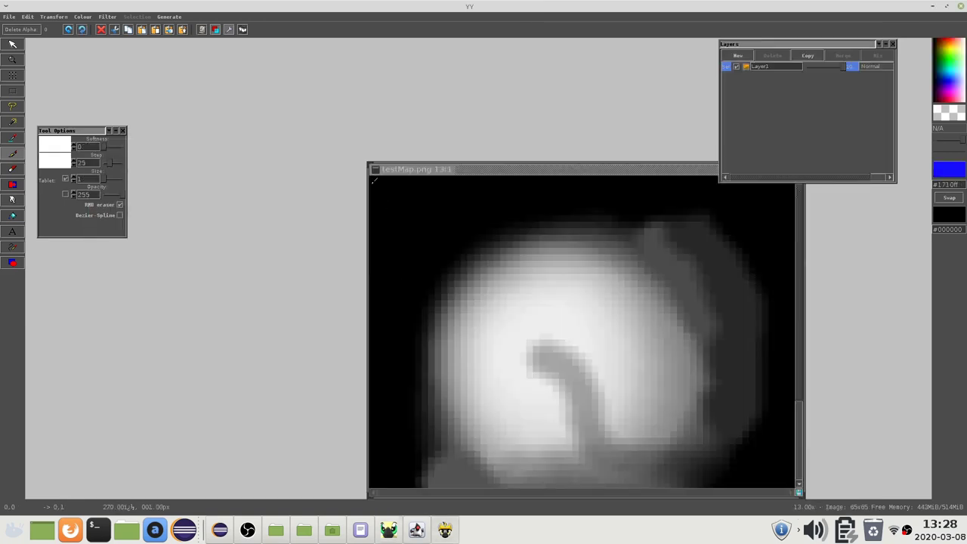
left_click(373, 180)
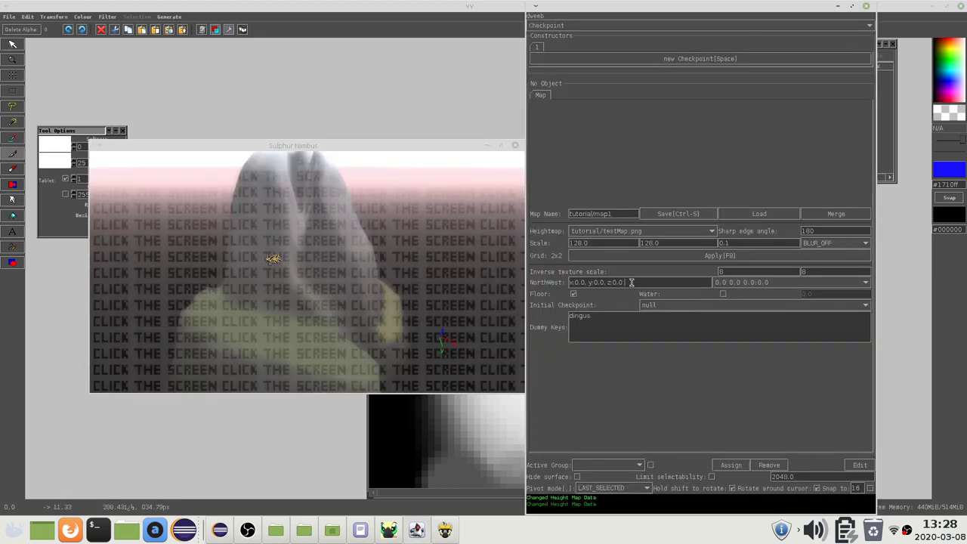
left_click_drag(627, 282, 614, 281)
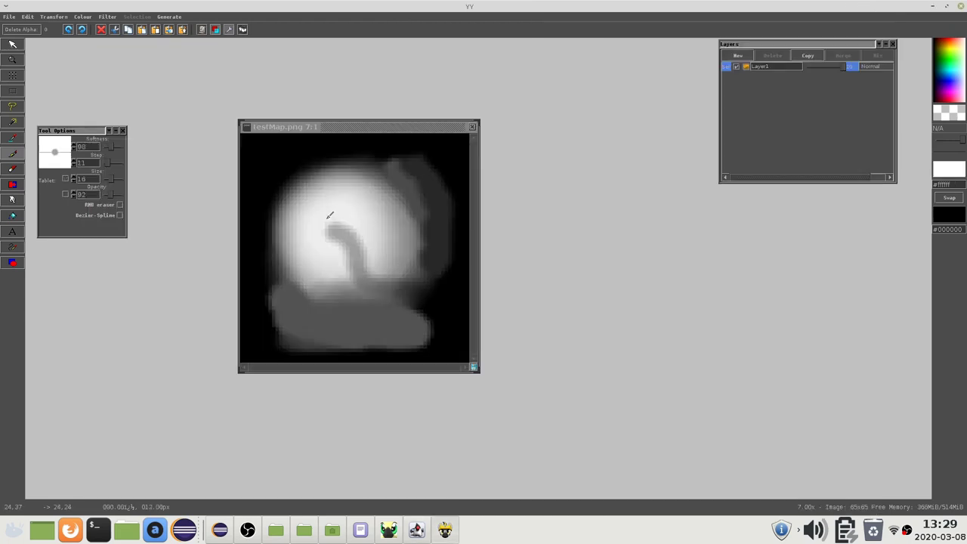
- Split testMap.png into RGBA channel layers and repaint parts of the hill on the red channel layer
left_click(166, 16)
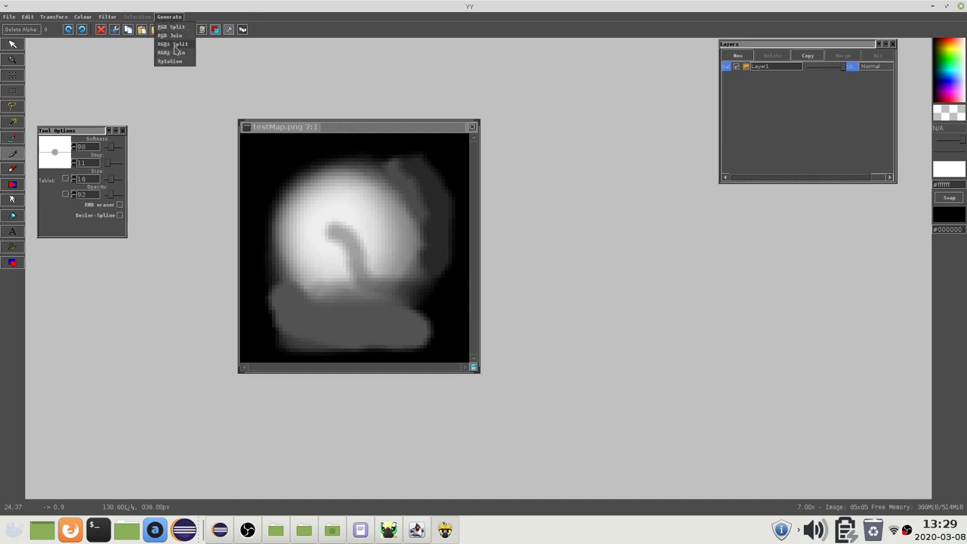
left_click(175, 45)
left_click(756, 93)
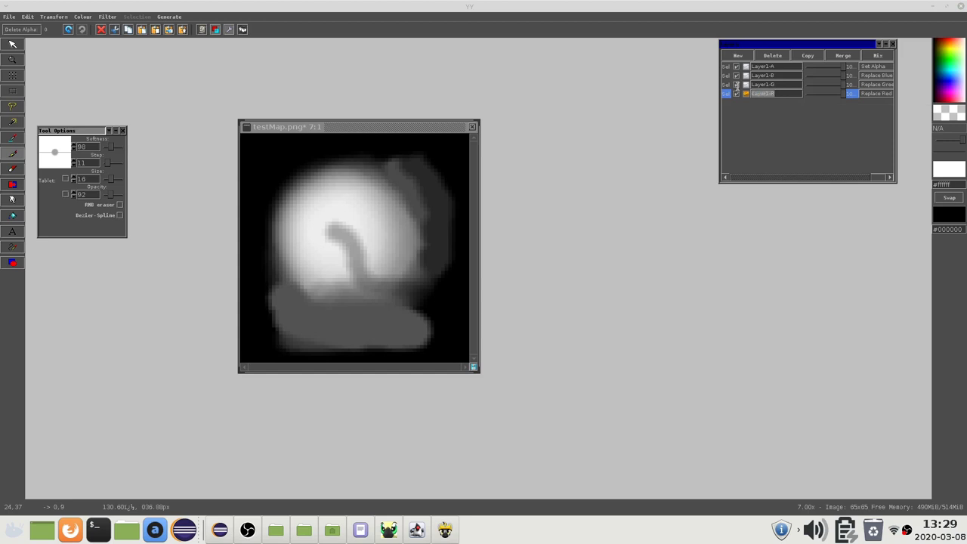
left_click(561, 177)
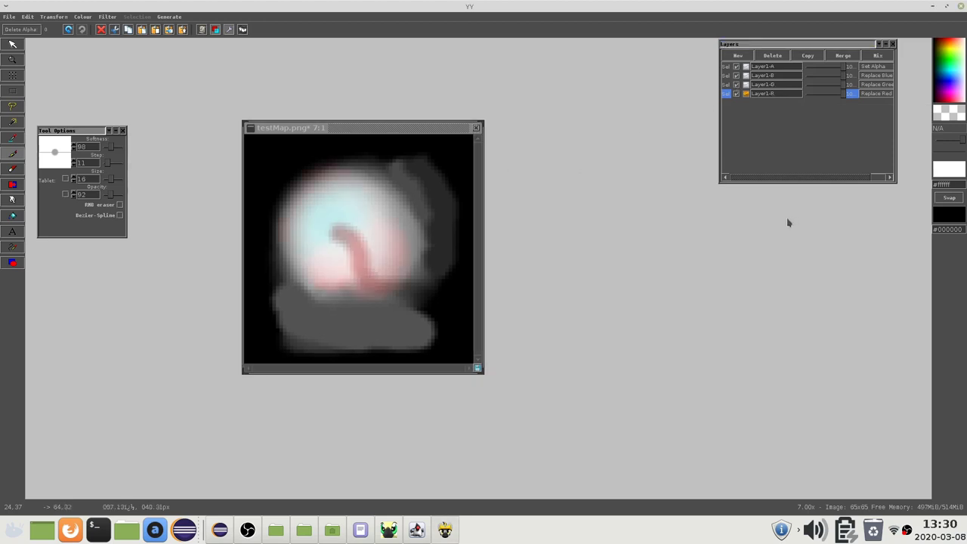
- Save testMap.png and examine the updated terrain in the map editor
key("ctrl+s")
left_click(445, 529)
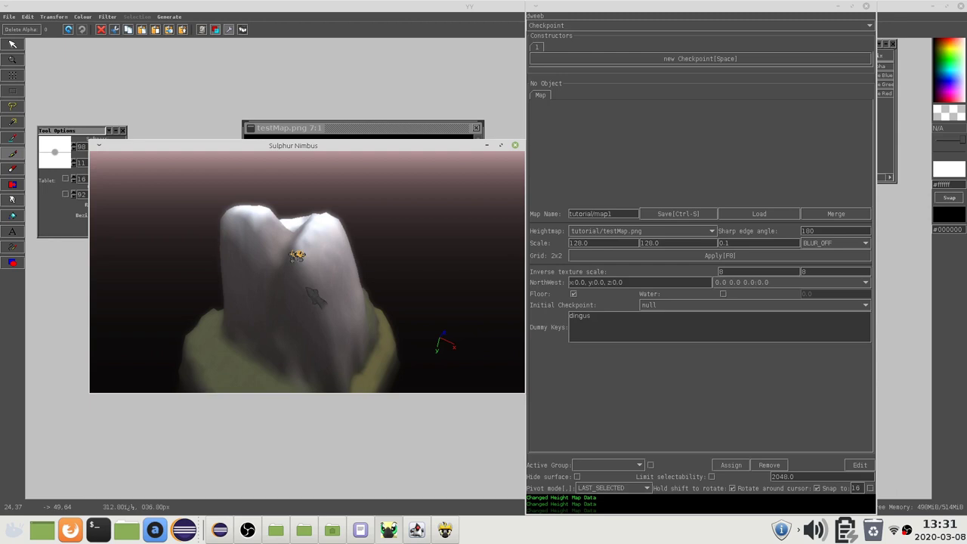
middle_click_drag(294, 257, 289, 294, "shift")
- Raise the brightness of testMap.png's green channel layer to 255
key("alt+Tab")
left_click(727, 85)
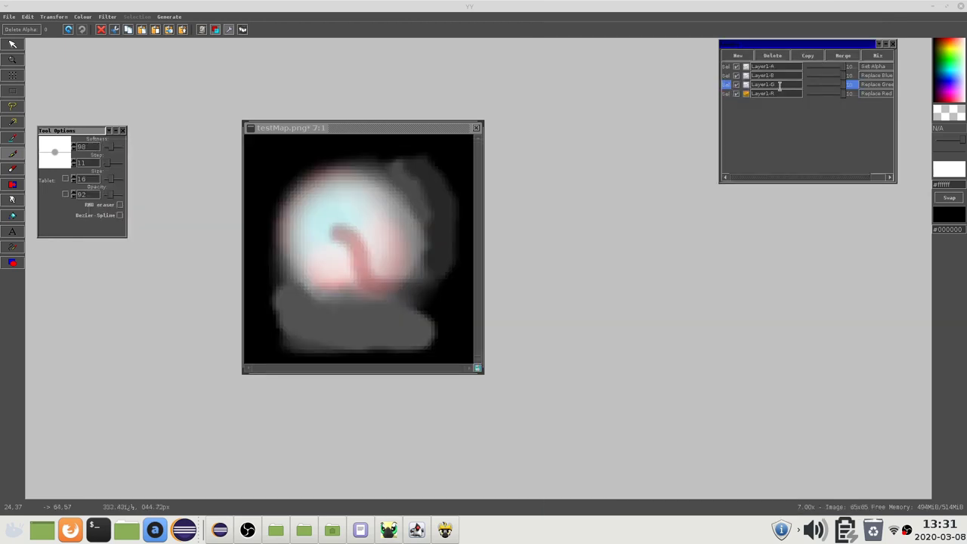
left_click_drag(783, 86, 764, 85)
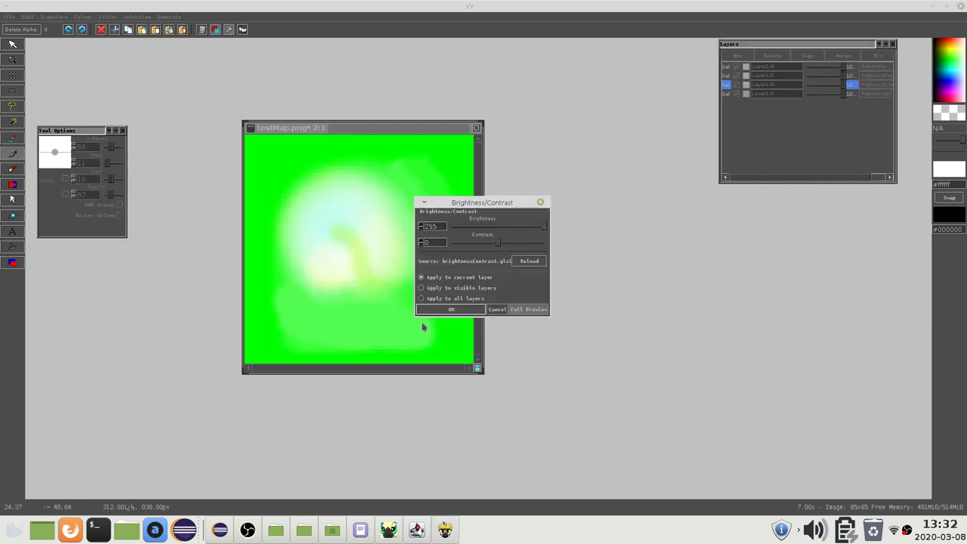
left_click(451, 309)
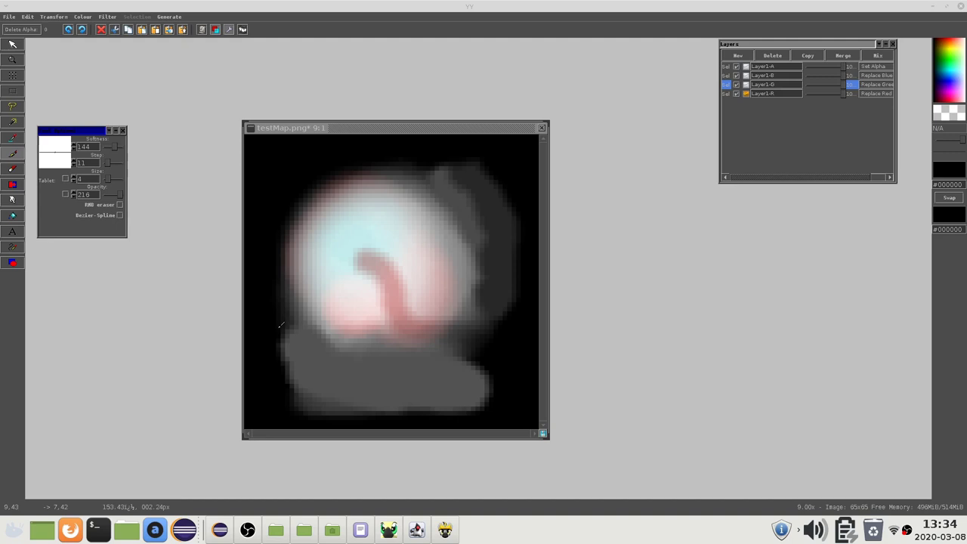
- Paint a thin black curve across the grey area below the hill on the green channel layer
mouse_move(286, 331)
left_mouse_down()
mouse_move(378, 388)
mouse_move(453, 359)
left_mouse_up()
left_click_drag(370, 328, 348, 325)
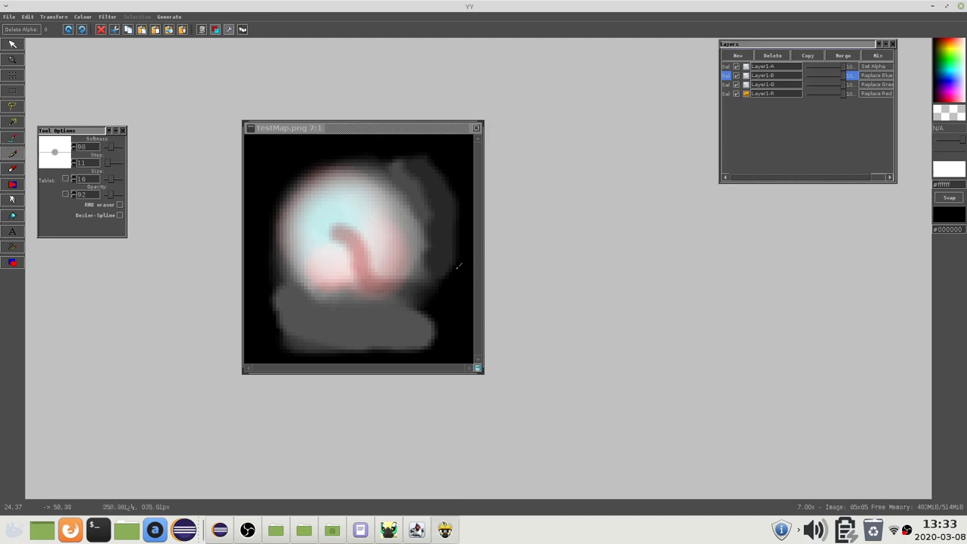
- Apply a Brightness/Contrast adjustment to the blue channel layer, save testMap.png and inspect the terrain
key("ctrl+b")
left_click(452, 307)
key("ctrl+s")
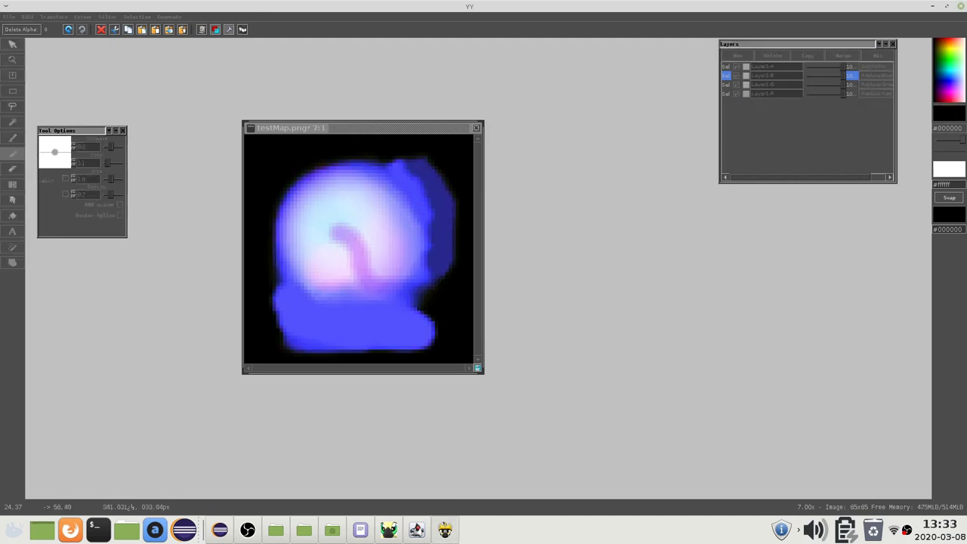
key("alt+Tab")
left_click_drag(287, 238, 222, 241)
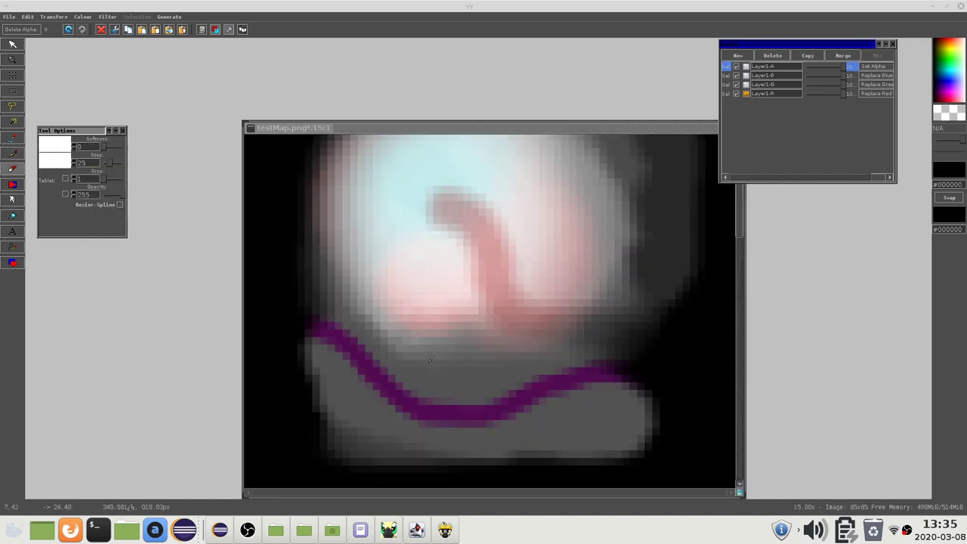
- Make a short row of pixels between the hill and the purple curve transparent on the alpha layer and save testMap.png
left_click(422, 361)
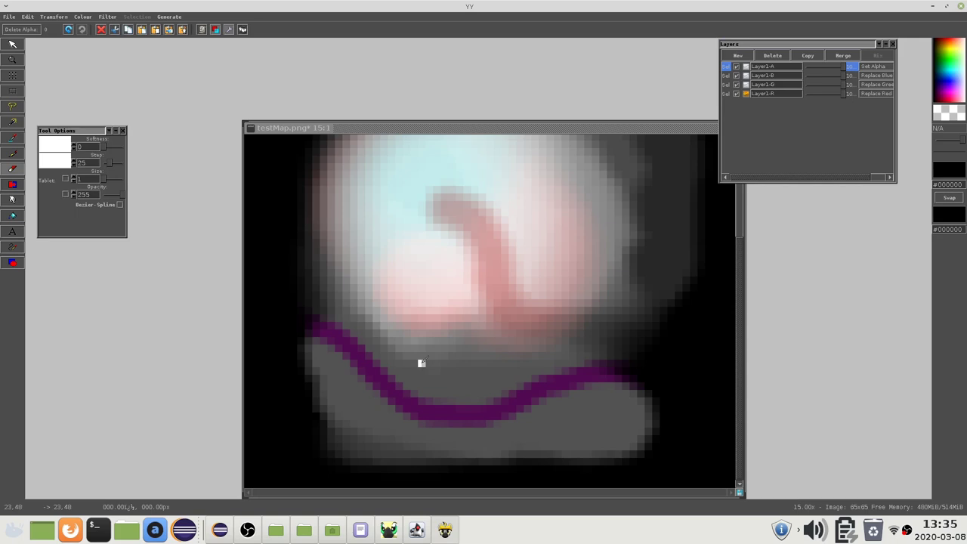
scroll(421, 362, "up", 4)
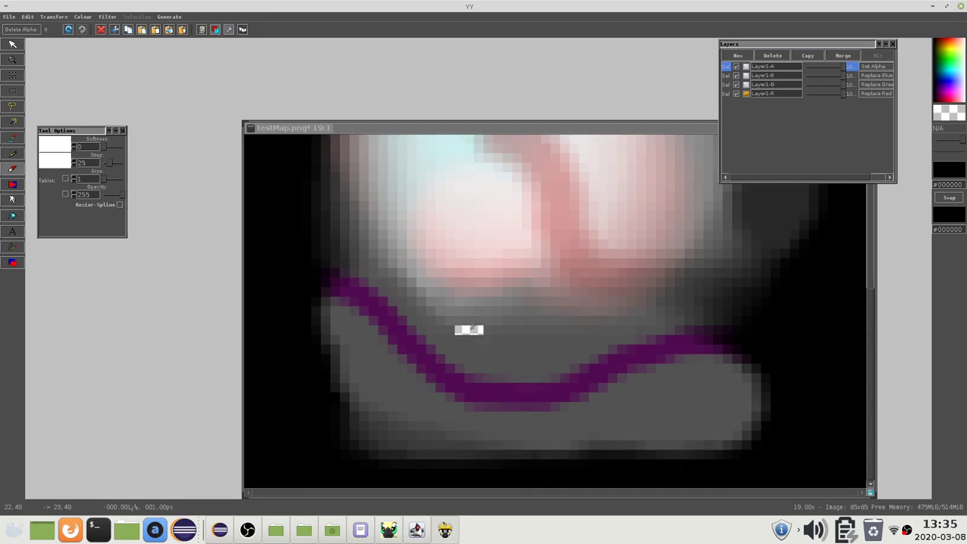
key("ctrl+s")
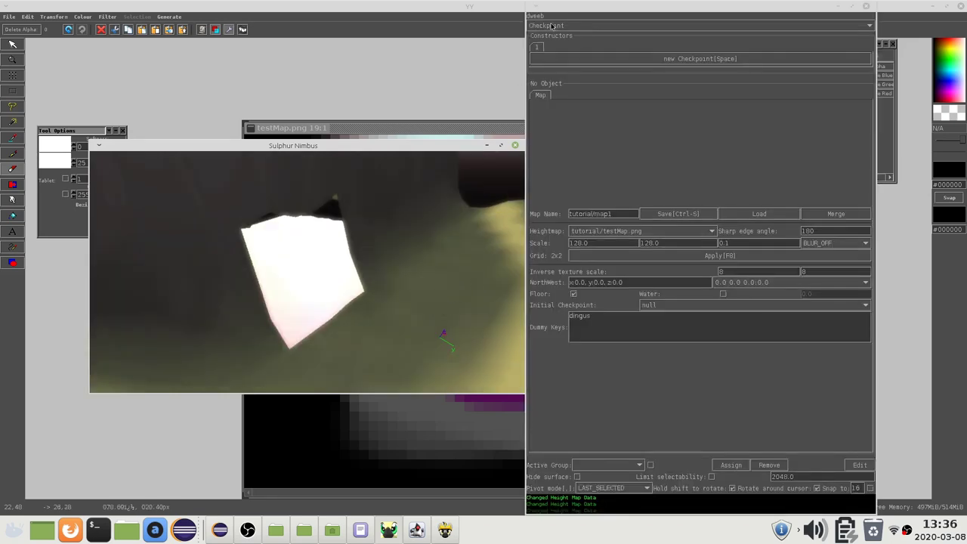
- Create a MapHoleTracer object on the terrain beside the hole in the cliff
left_click(552, 25)
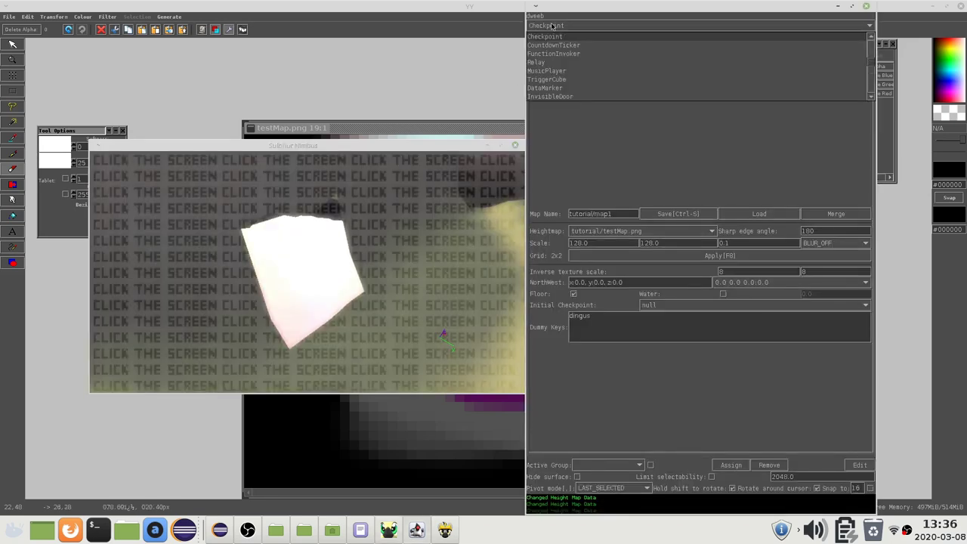
type("ma")
key("Return")
left_click(453, 227)
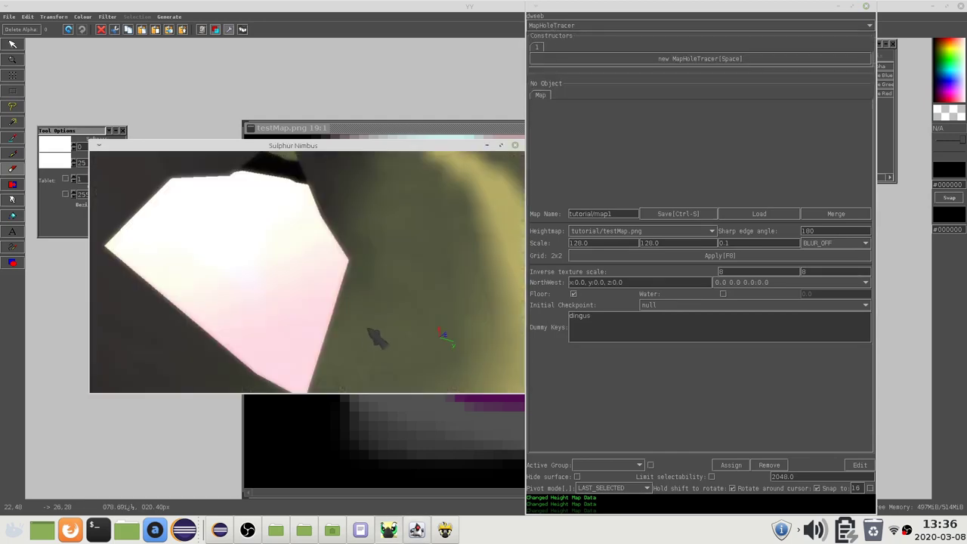
key("space")
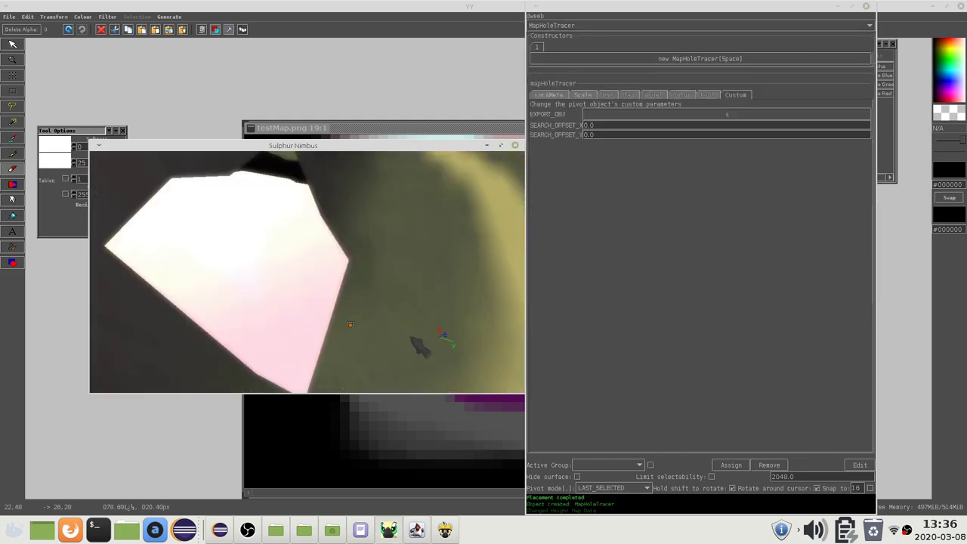
mouse_move(410, 338)
middle_mouse_down()
mouse_move(342, 289)
mouse_move(352, 268)
middle_mouse_up()
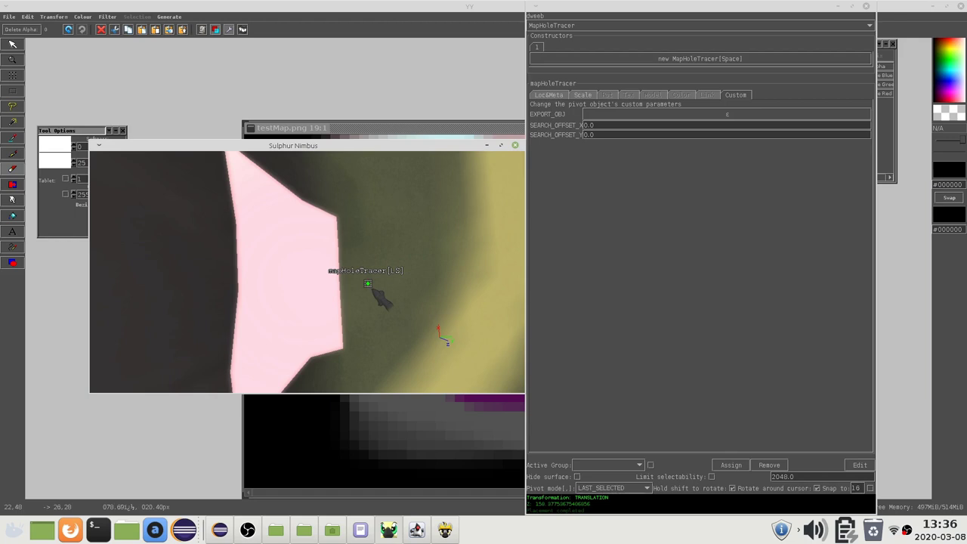
- Set the MapHoleTracer's SEARCH_OFFSET_Y parameter to -100
left_click(604, 134)
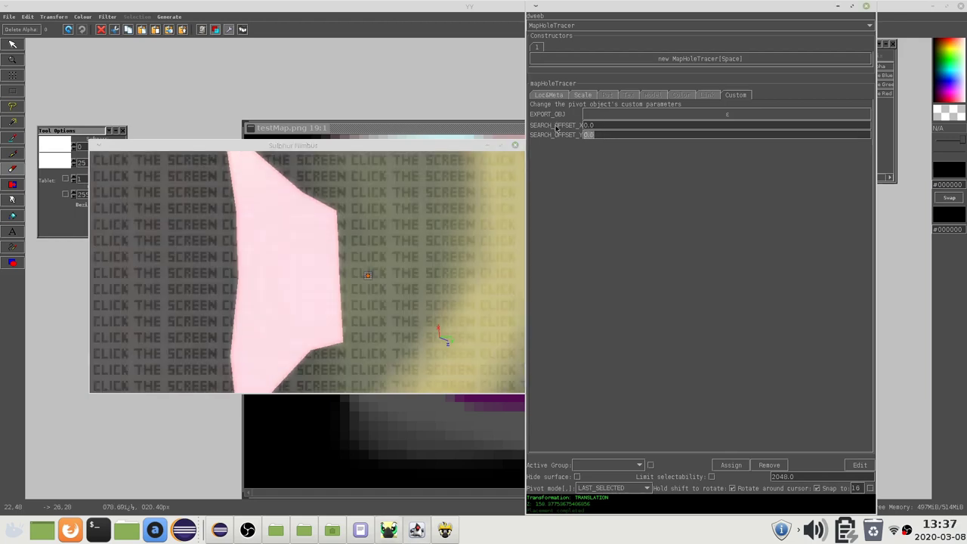
left_click(517, 175)
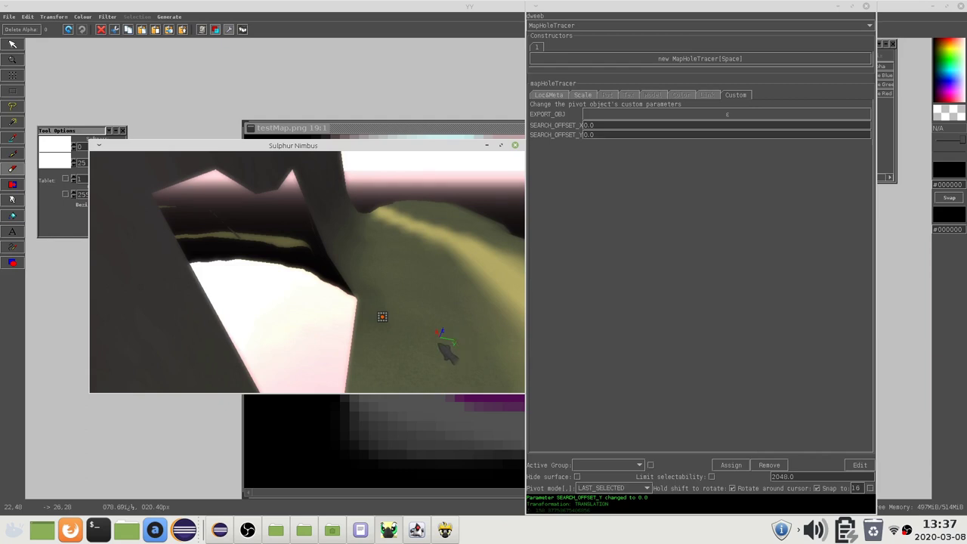
left_click(565, 133)
key("BackSpace")
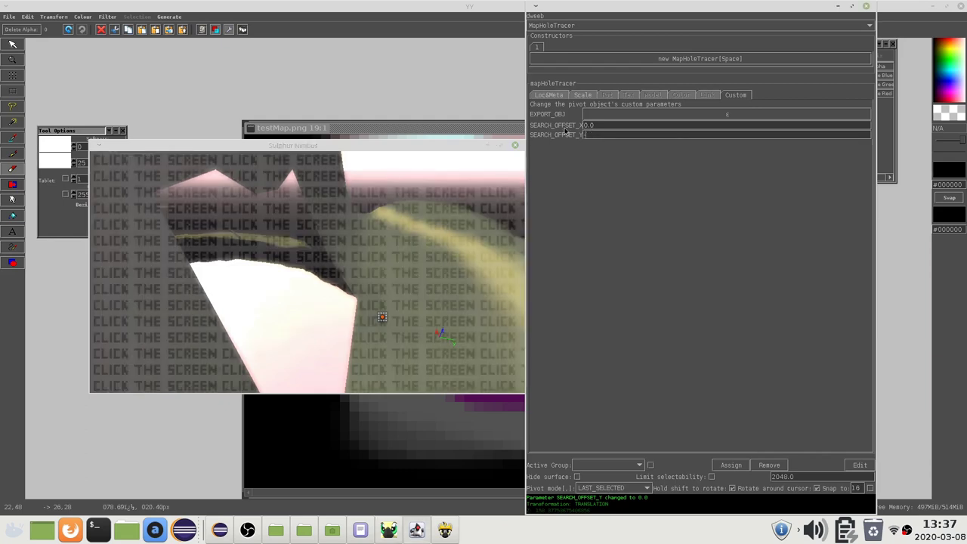
type("-100")
key("Return")
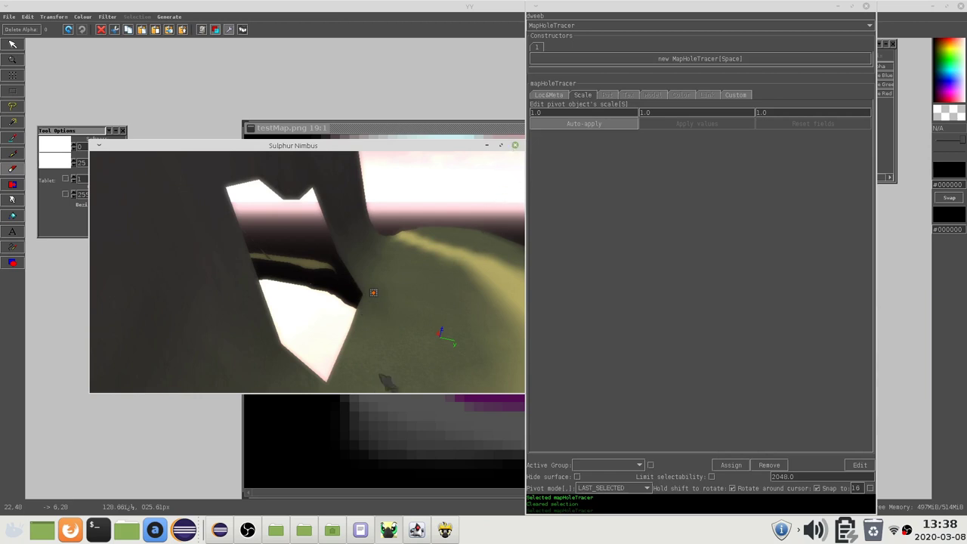
- Scale the MapHoleTracer to 128 on all axes and export the traced hole as mapHoleTracer.obj
scroll(401, 344, "up", 2)
scroll(408, 344, "down", 1)
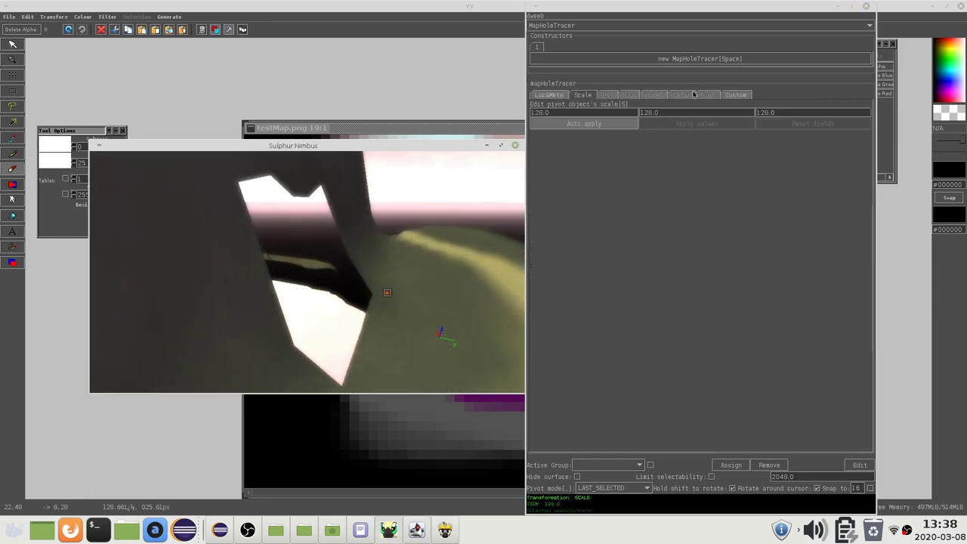
left_click(736, 95)
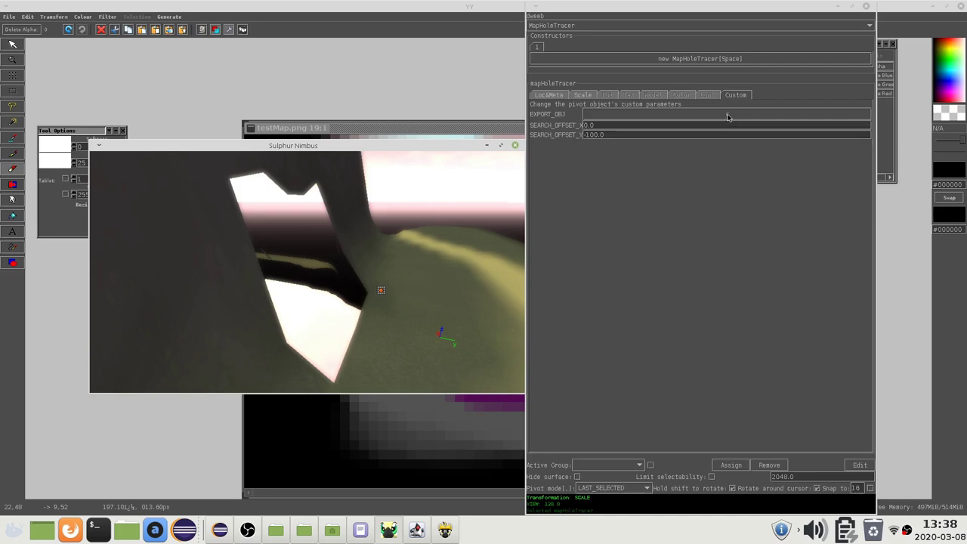
left_click(727, 117)
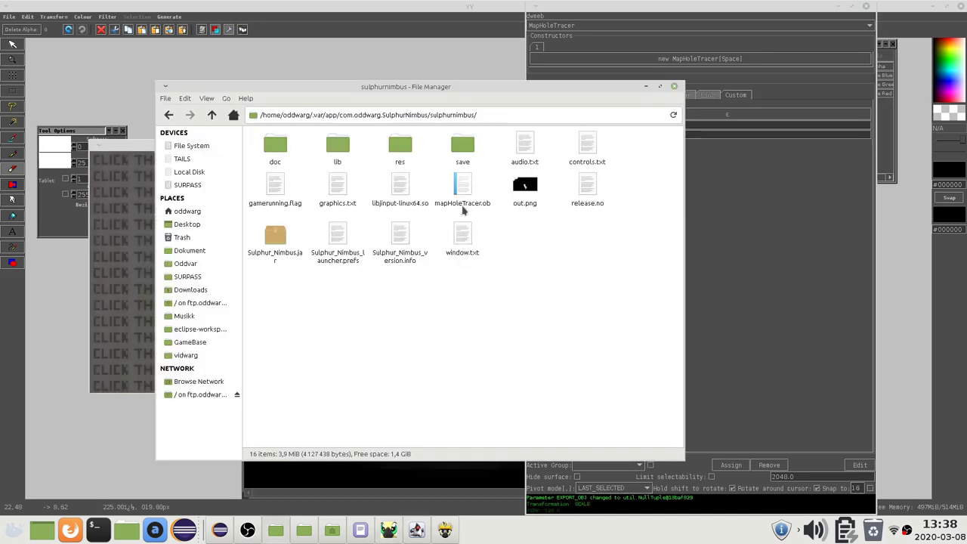
left_click(463, 208)
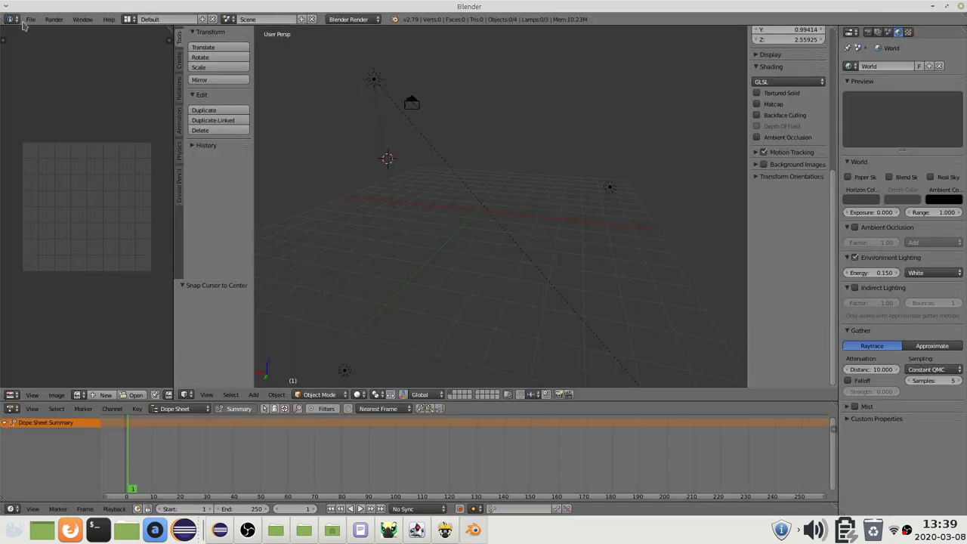
- Switch to Blender and import mapHoleTracer.obj from the sulphurnimbus folder as a Wavefront model
left_click(31, 19)
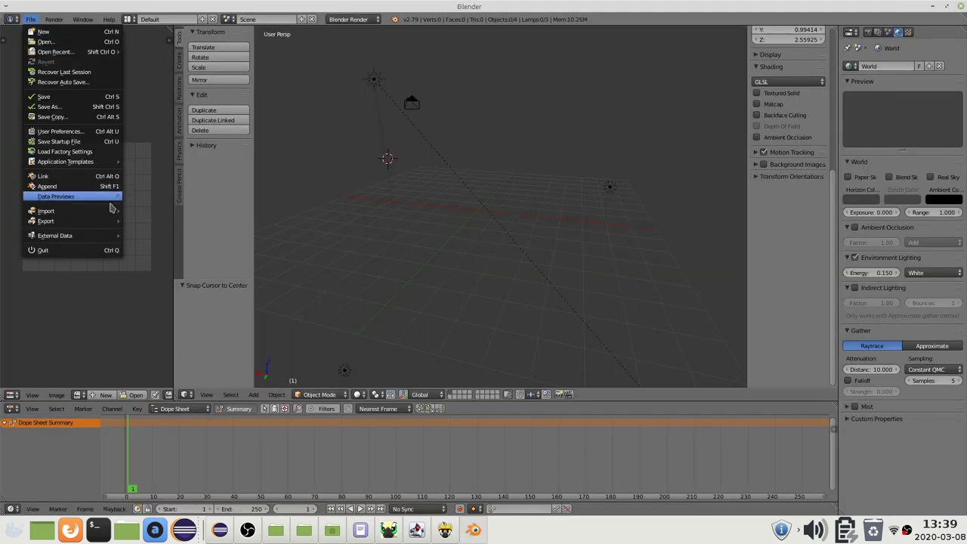
mouse_move(113, 211)
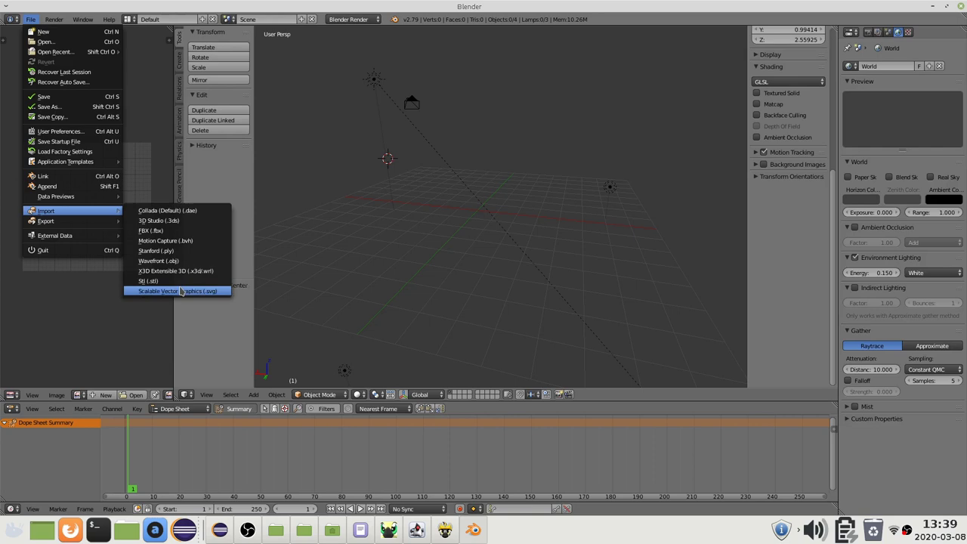
left_click(168, 261)
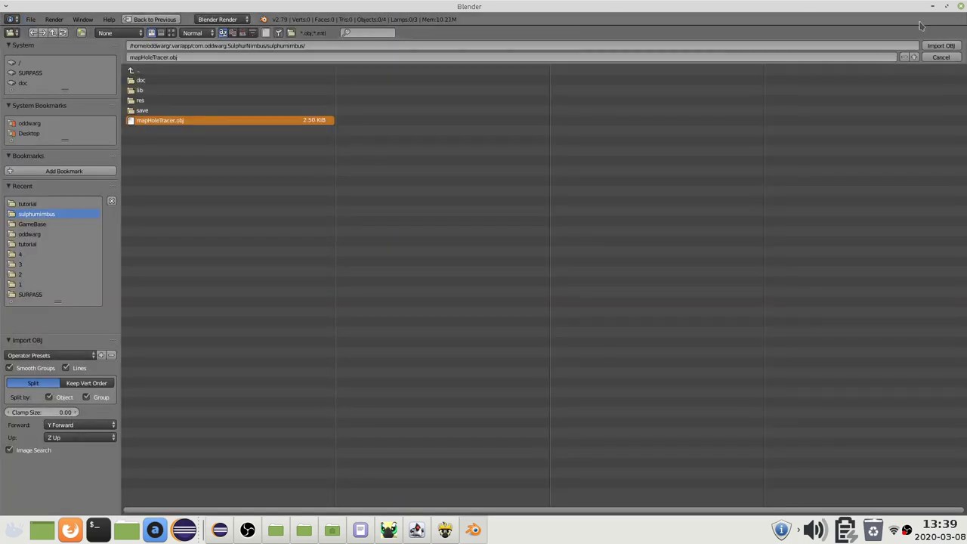
left_click(940, 45)
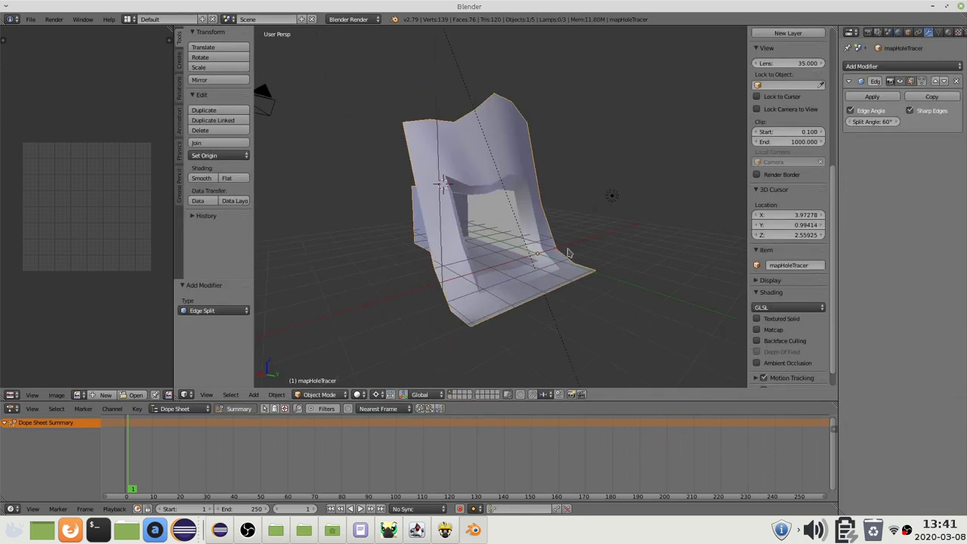
- Export the edited hole mesh as hole.obj into the tutorial folder under the game's models resources
mouse_move(453, 287)
middle_mouse_down()
mouse_move(503, 272)
mouse_move(488, 291)
middle_mouse_up()
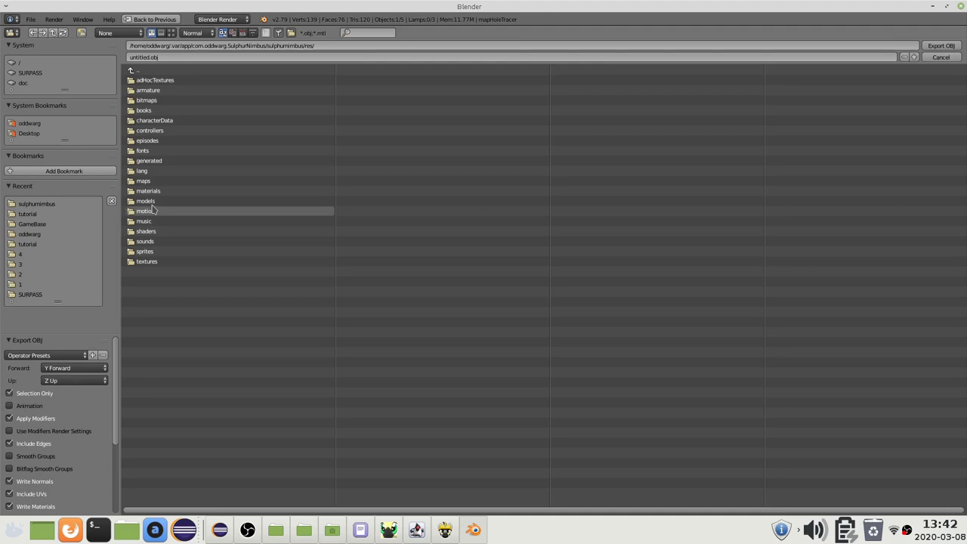
left_click(151, 209)
left_click(143, 80)
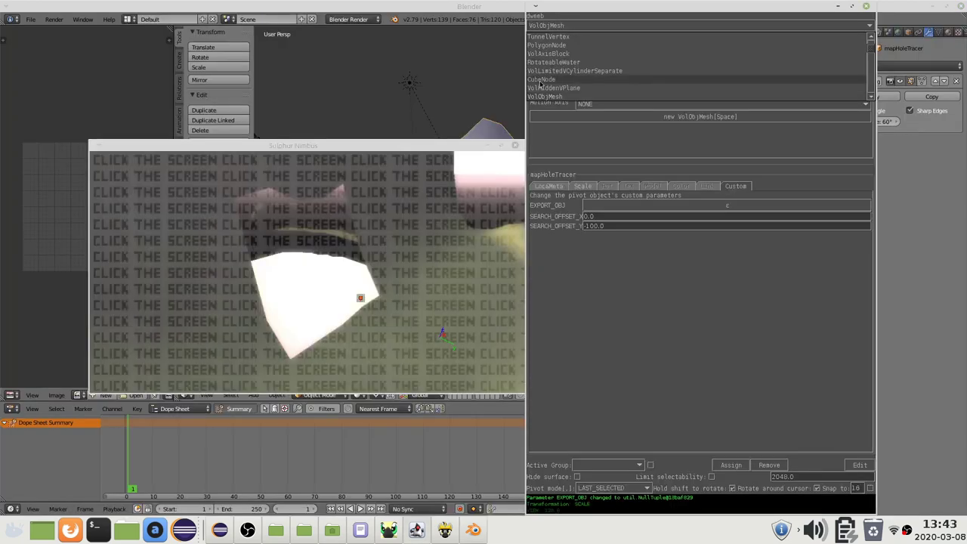
- Switch to the Sulphur Nimbus map editor and create a VolObjMesh using tutorial/hole.obj at the mapHoleTracer object
left_click(550, 97)
left_click(413, 306)
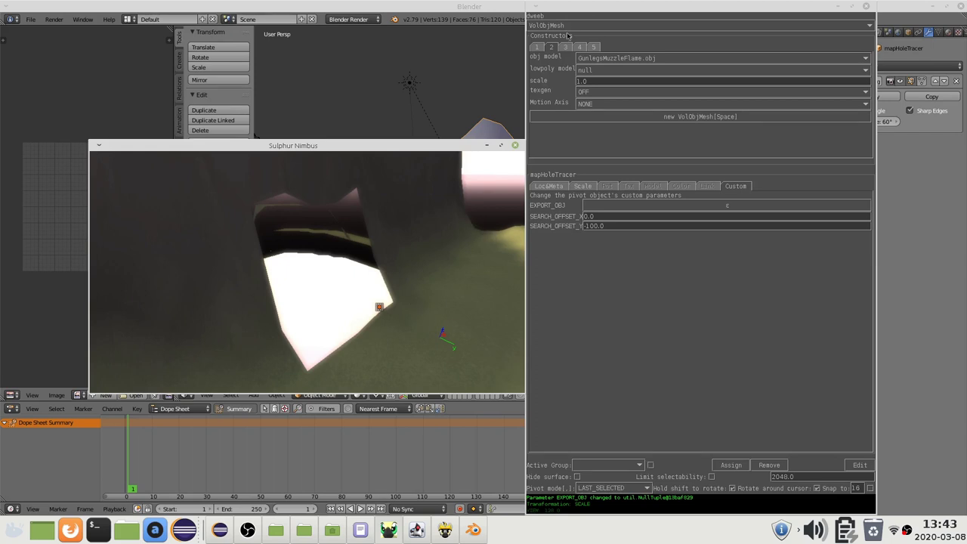
left_click(596, 58)
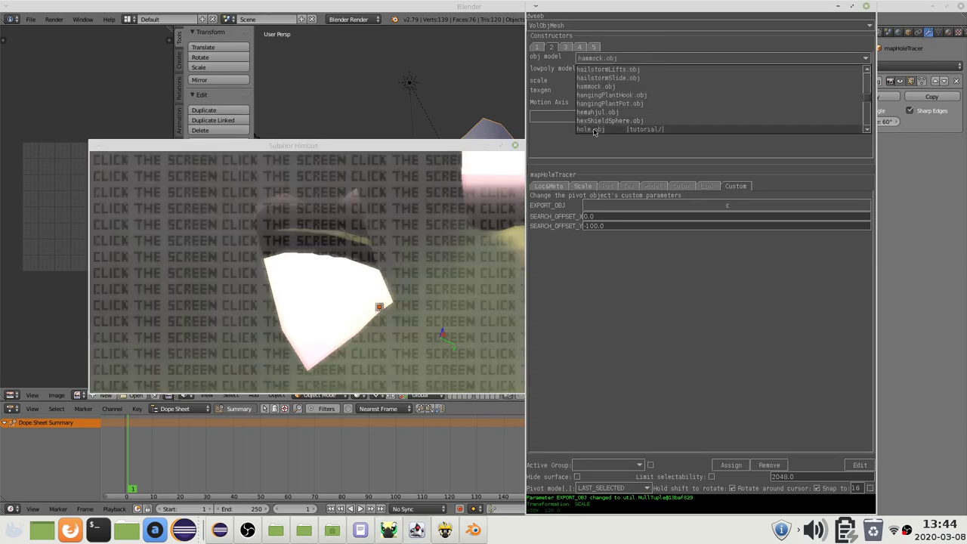
left_click(595, 130)
left_click(457, 262)
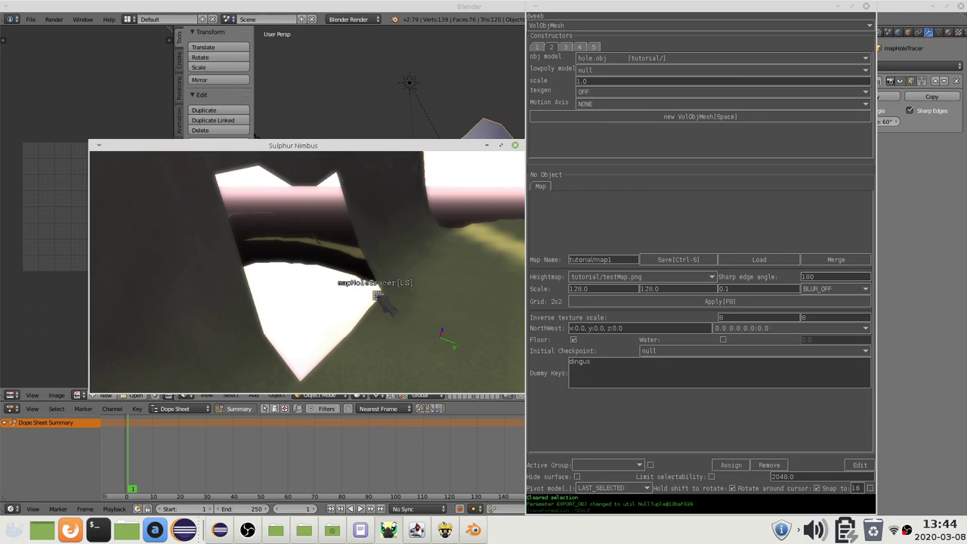
left_click(377, 295)
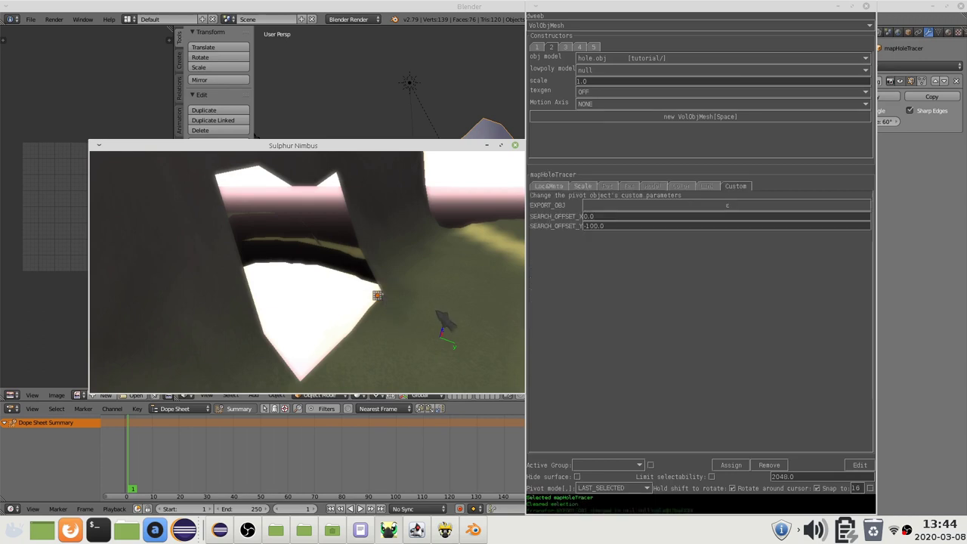
key("space")
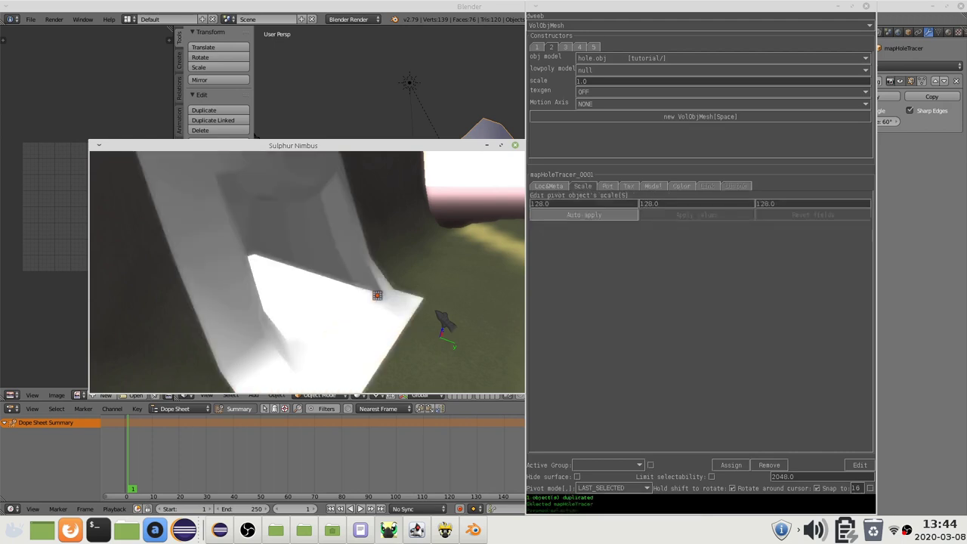
- Cancel moving the new hole mesh and delete the original mapHoleTracer object
key("g")
right_click(439, 306)
middle_click_drag(439, 306, 399, 334, "shift")
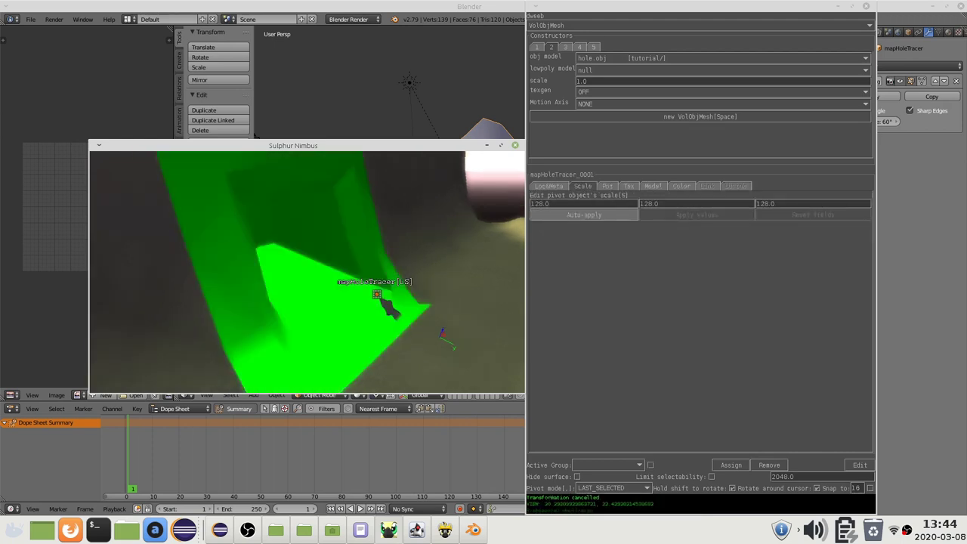
key("Delete")
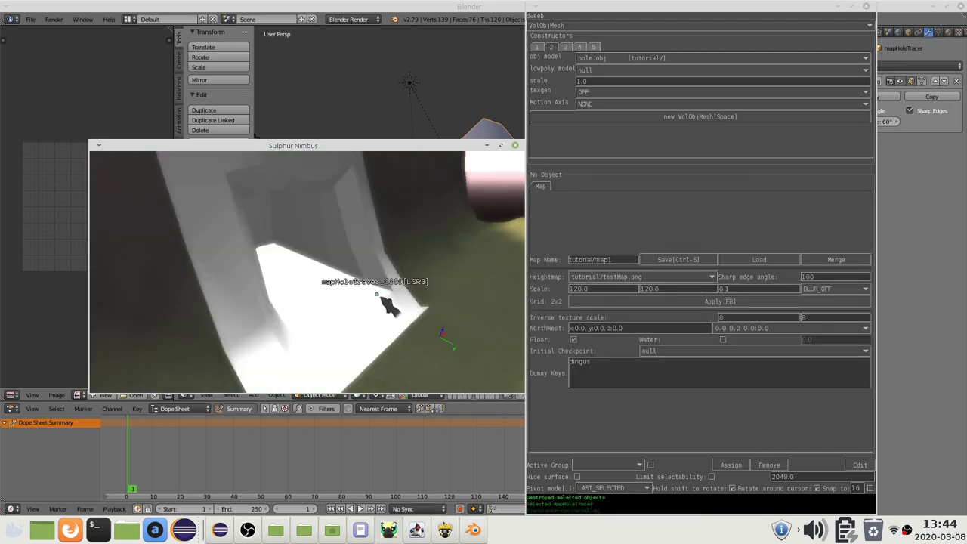
- Set the placed hole mesh's high-poly material library to TERRAIN
left_click(376, 293)
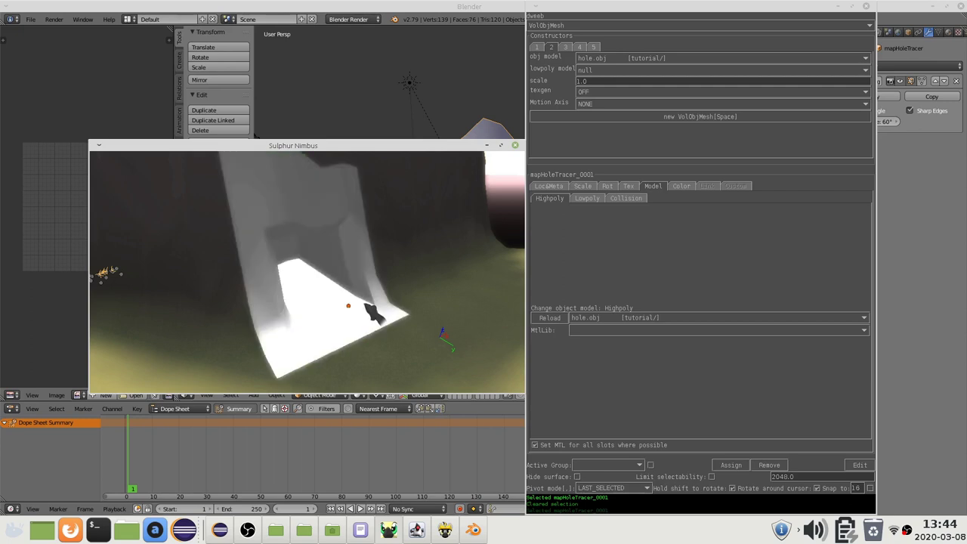
left_click(586, 335)
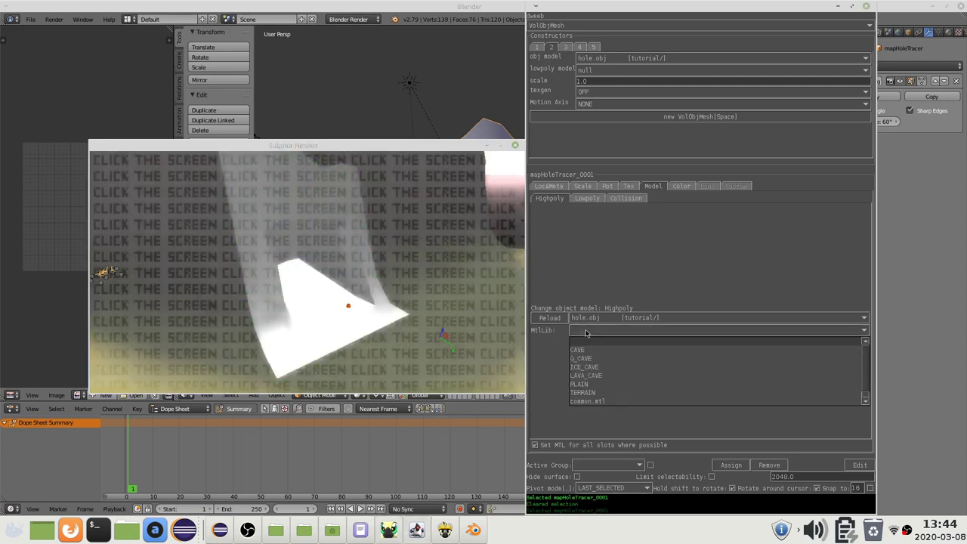
left_click(585, 394)
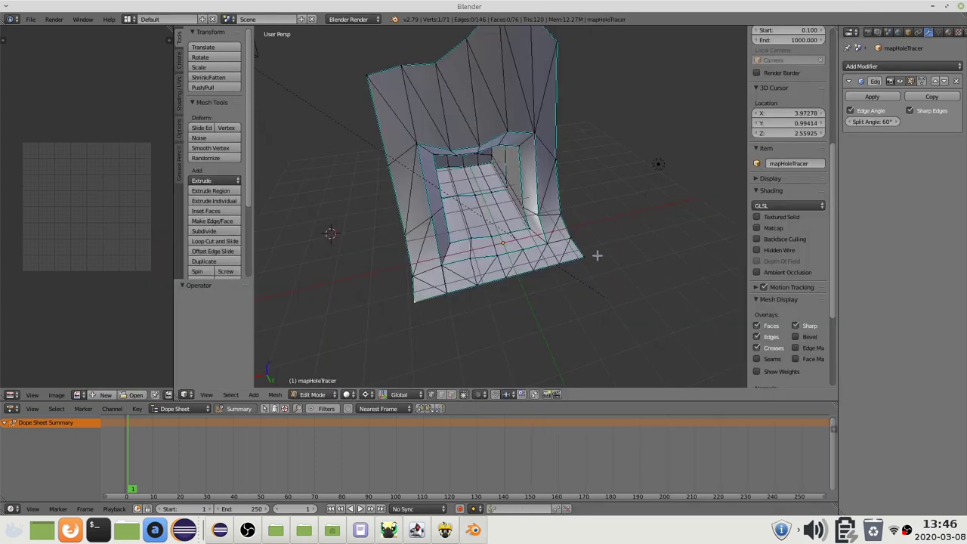
- Edit the hole mesh in Blender and reload the hole.obj high-poly model in the Sulphur Nimbus map editor
key("w")
key("Escape")
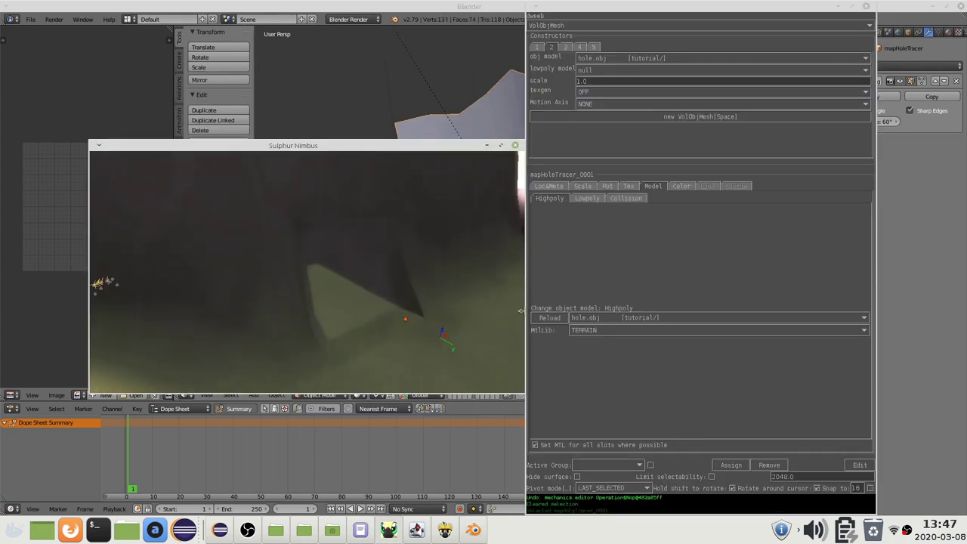
left_click(557, 318)
left_click(544, 319)
left_click(558, 318)
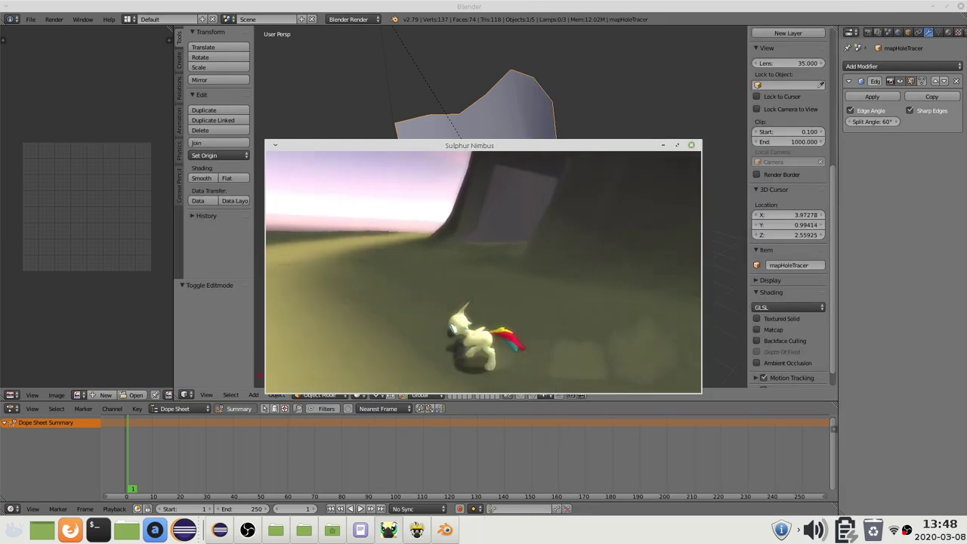
- Playtest the map by walking the character around near the hole in the cliff
key("w")
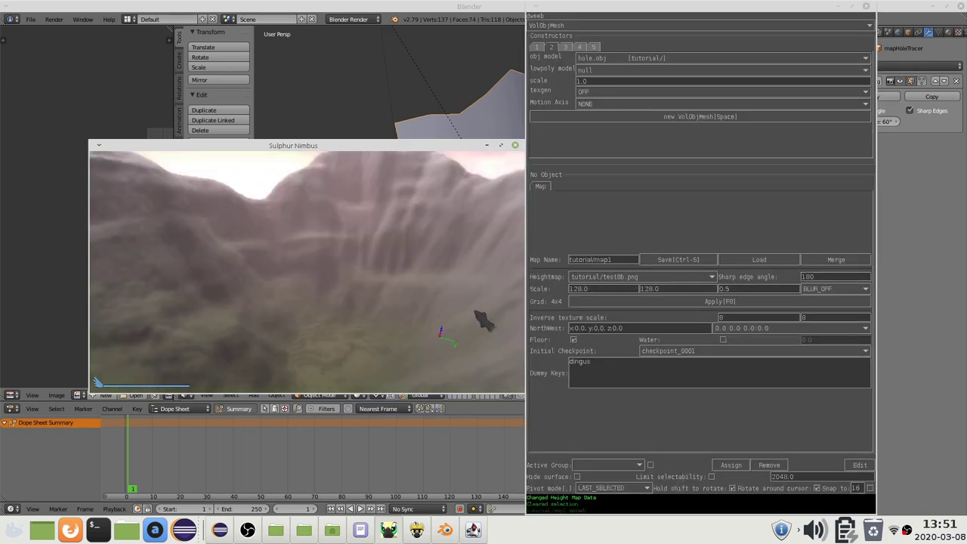
- Apply BLUR_3X3 smoothing to the heightmap terrain and inspect it in the map view
left_click(647, 278)
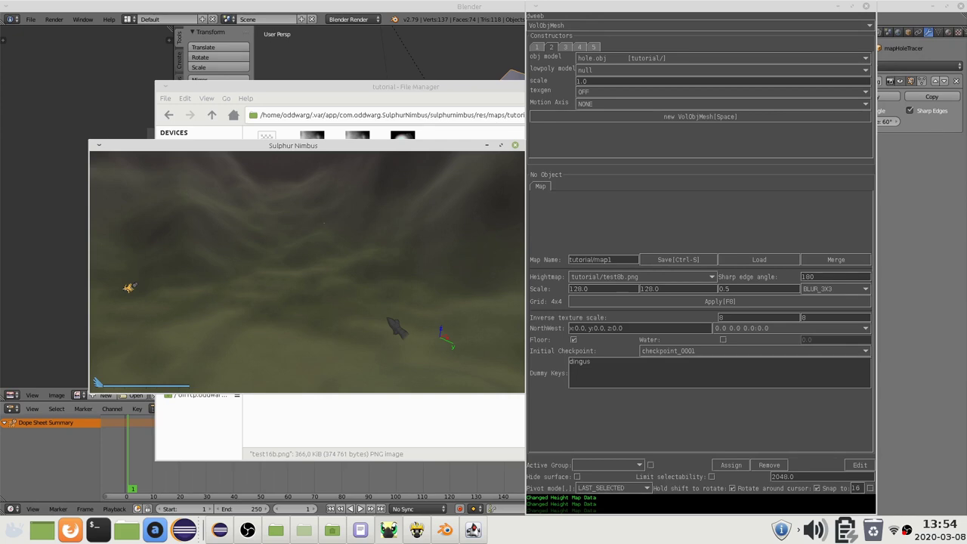
left_click(829, 290)
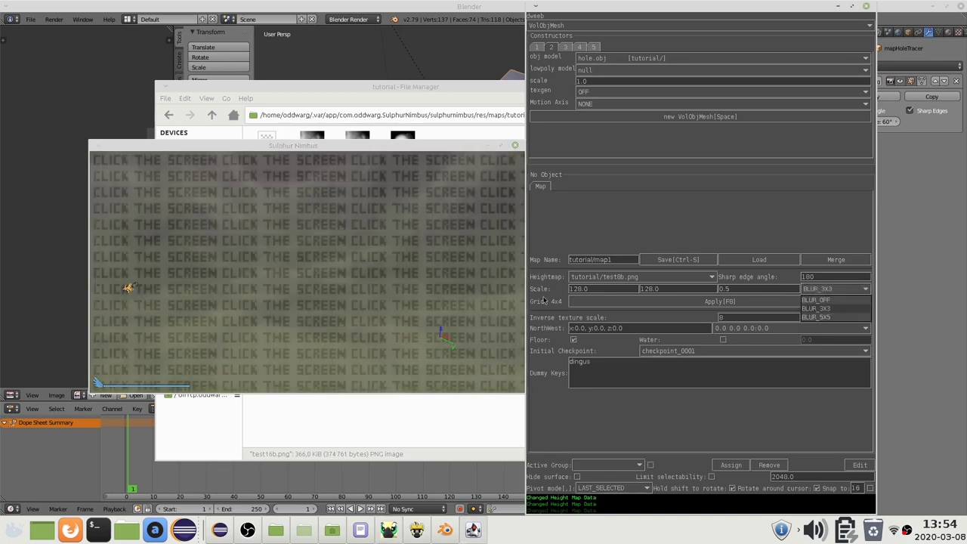
left_click(328, 297)
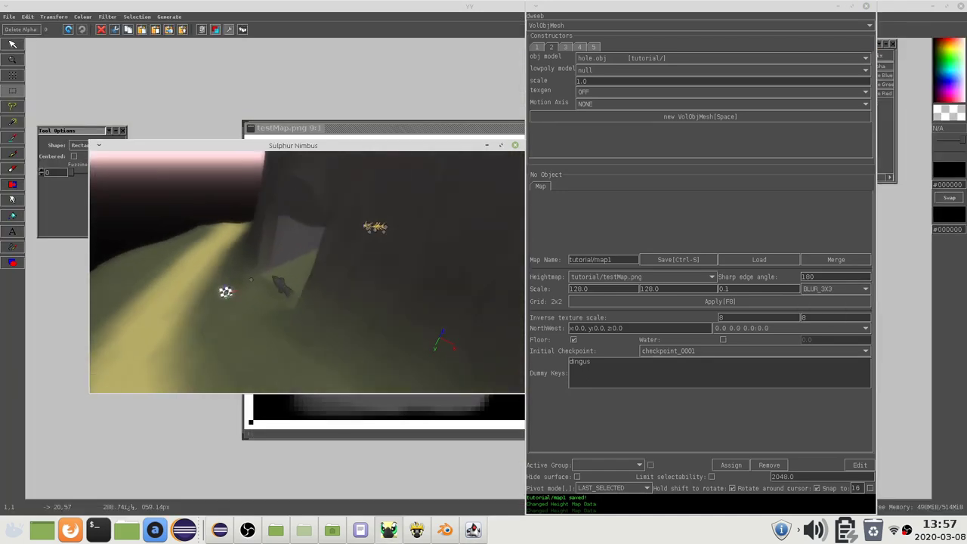
scroll(294, 283, "down", 3)
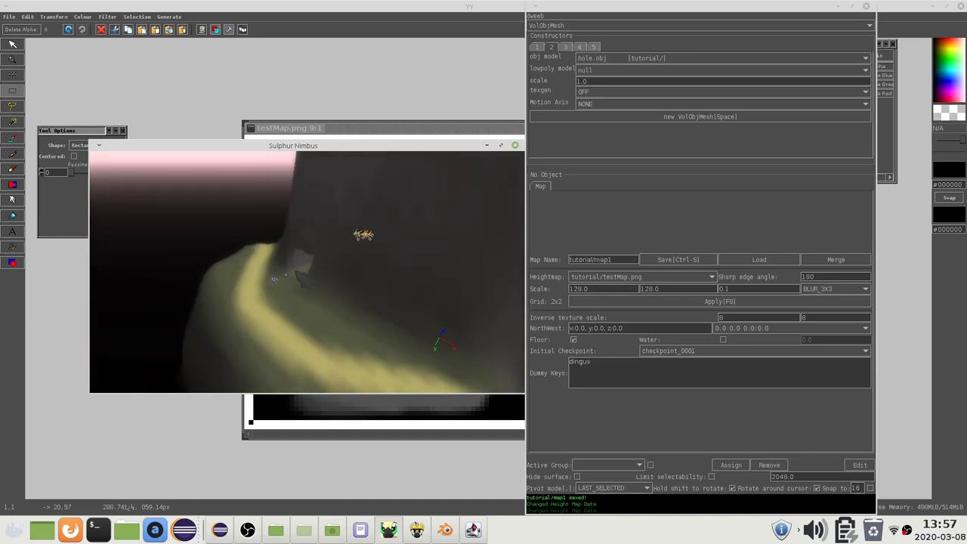
- Set Heightmap Simplification to 1/1 (Best) in the game's graphics options
scroll(329, 291, "down", 2)
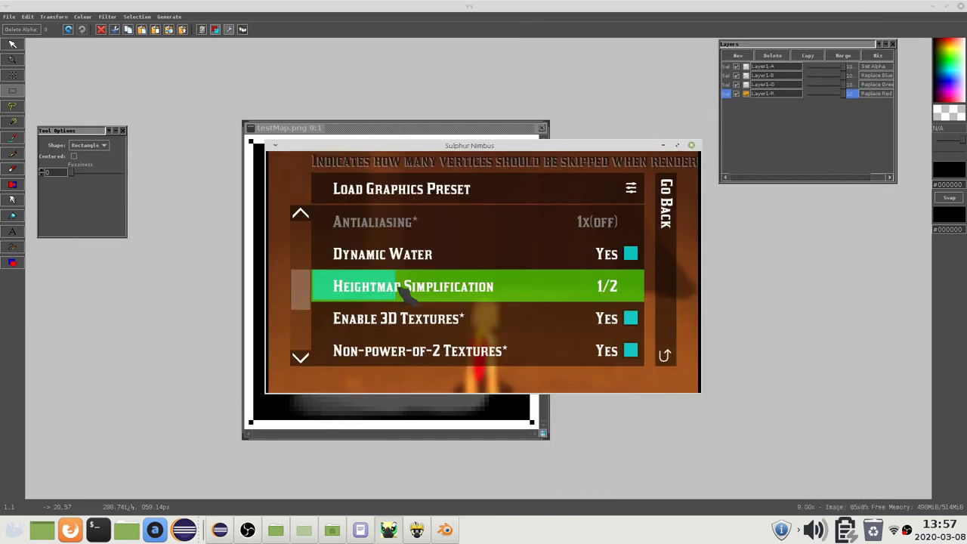
left_click(352, 294)
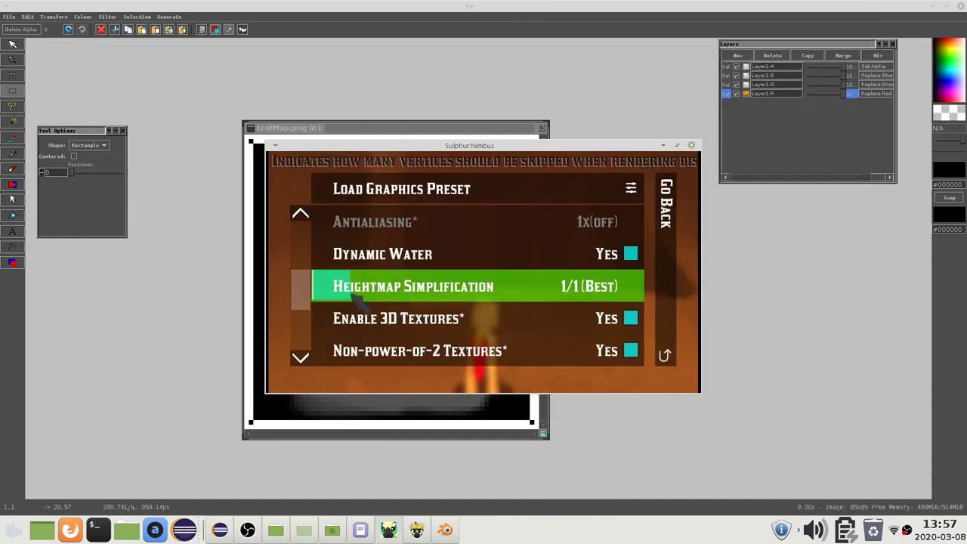
left_click(346, 299)
left_click(329, 300)
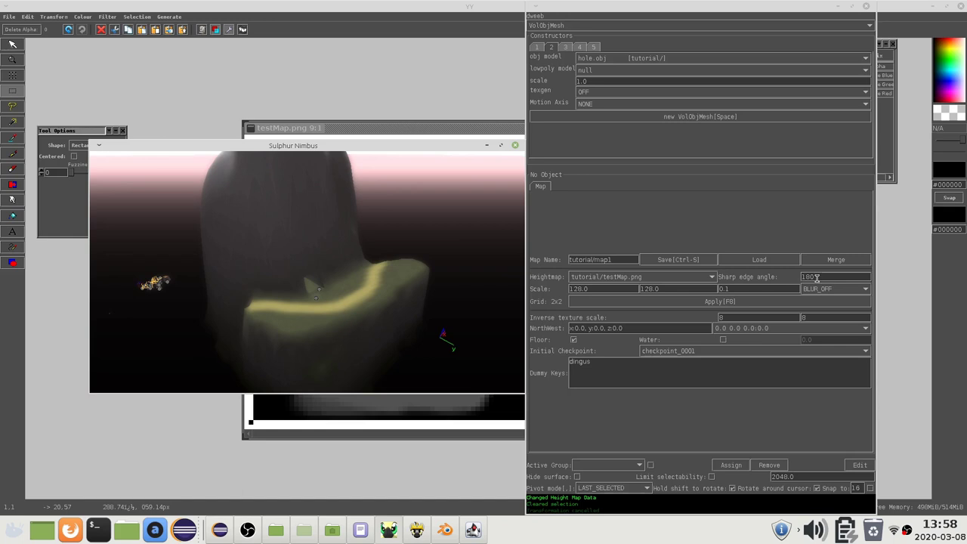
- Set the heightmap's sharp edge angle to 30 and apply it to the terrain
left_click_drag(817, 279, 766, 279)
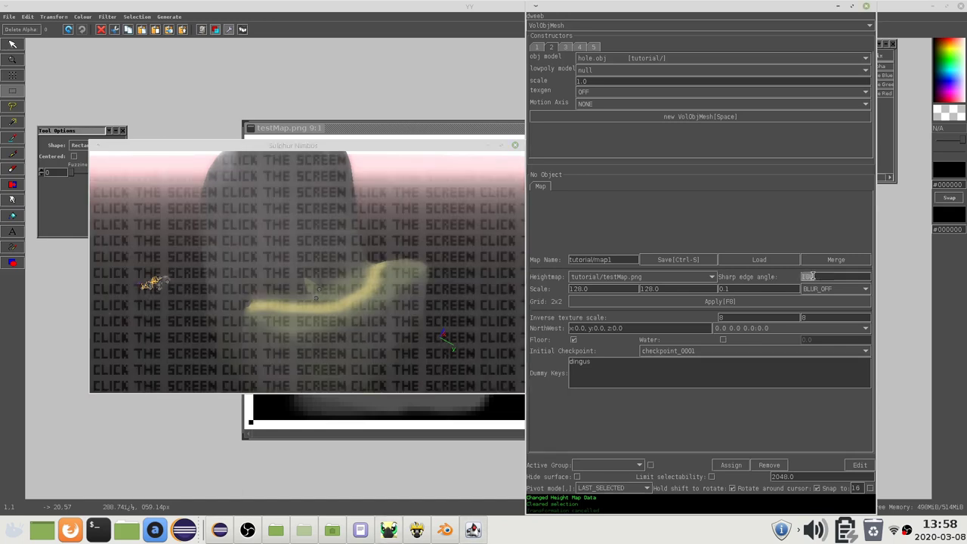
type("30")
key("Return")
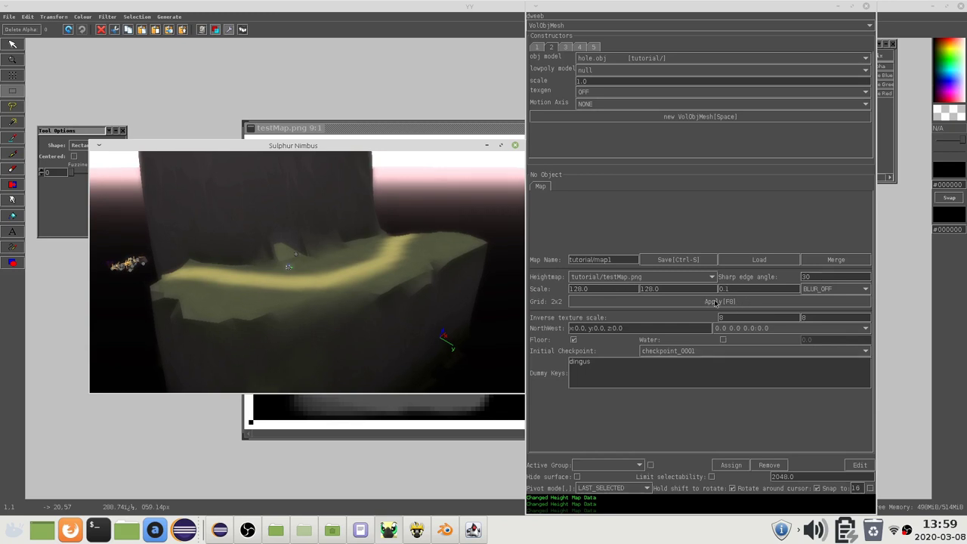
scroll(317, 279, "down", 2)
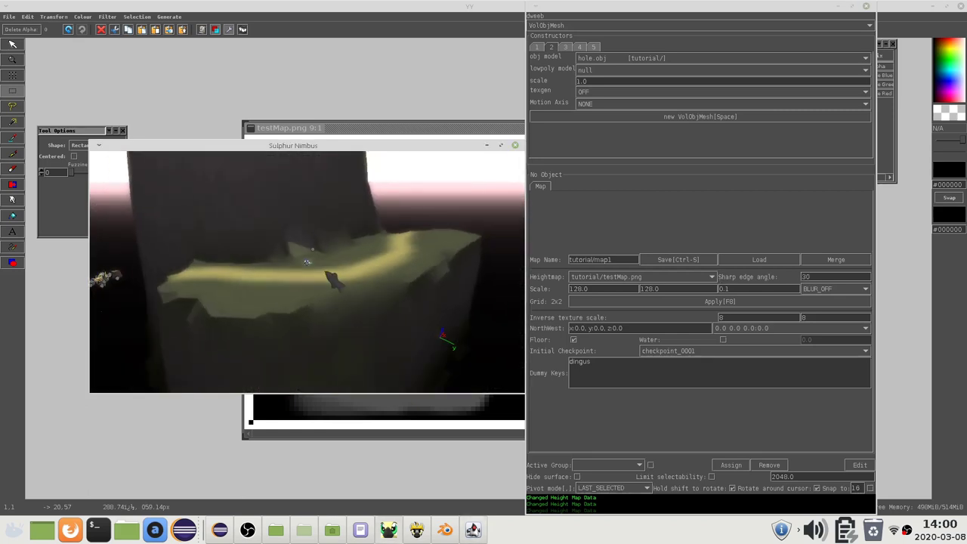
- Enable water for the map at height 1024 and fly into the terrain to inspect the water surface
left_click(573, 340)
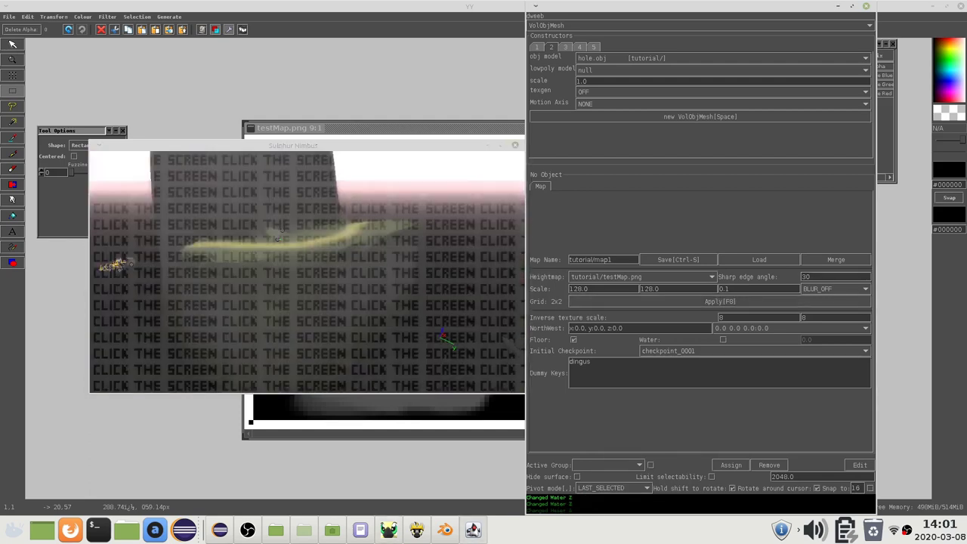
left_click(723, 339)
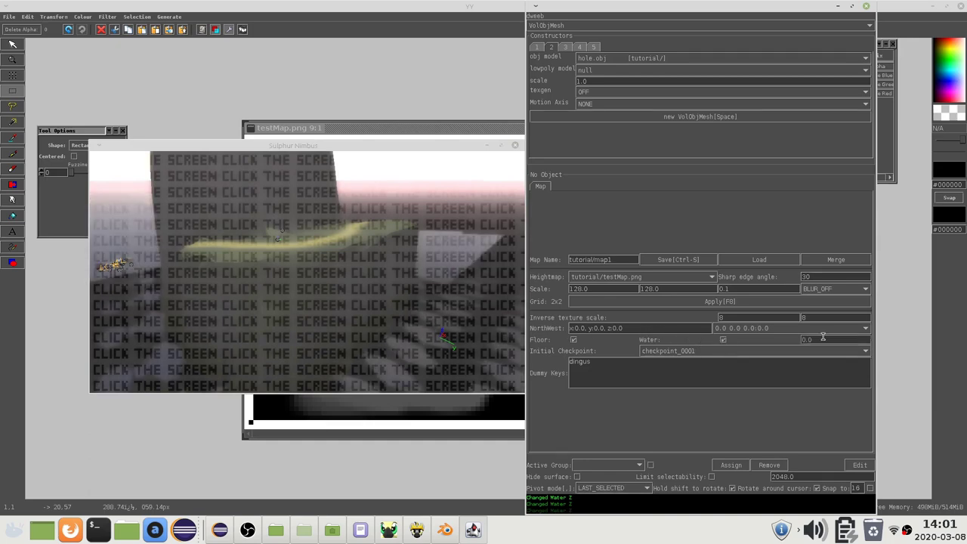
type("1024")
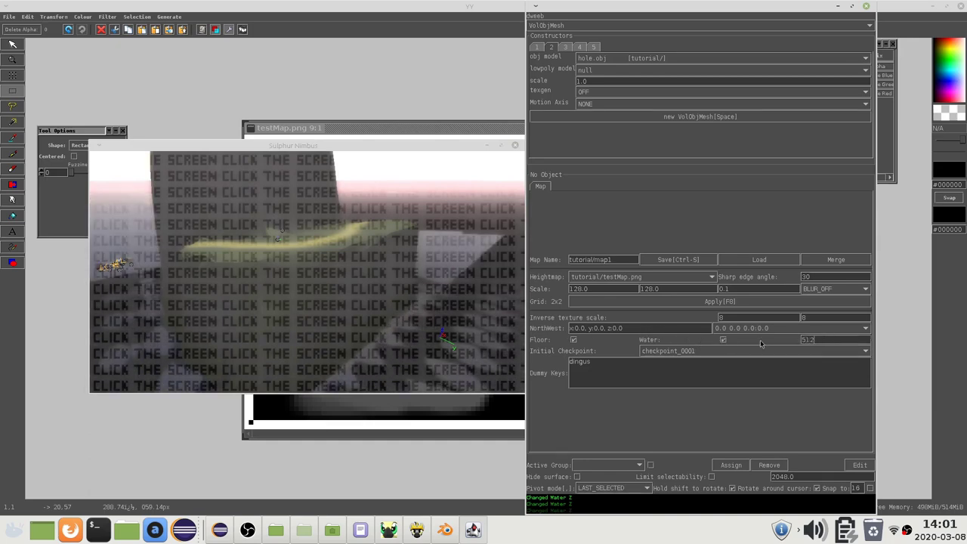
key("Return")
left_click(468, 261)
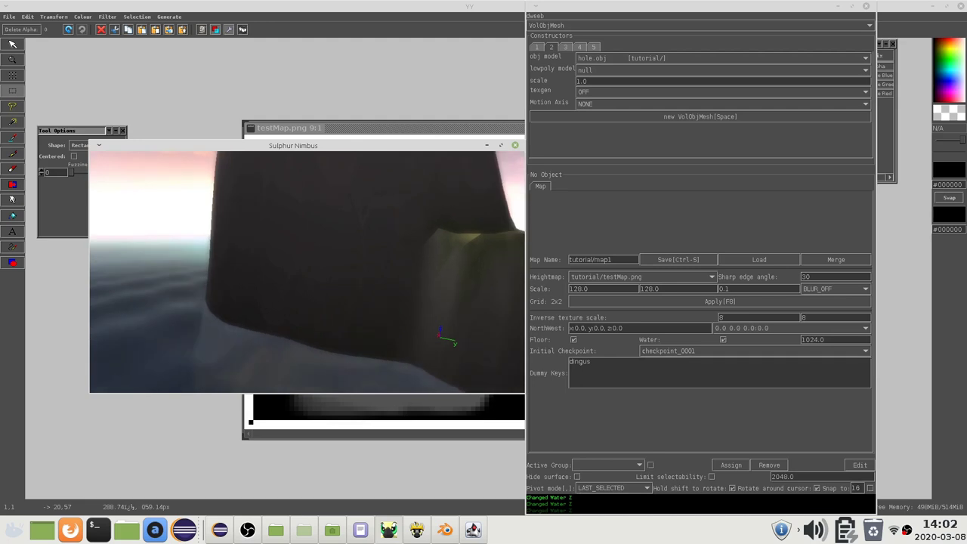
key("w")
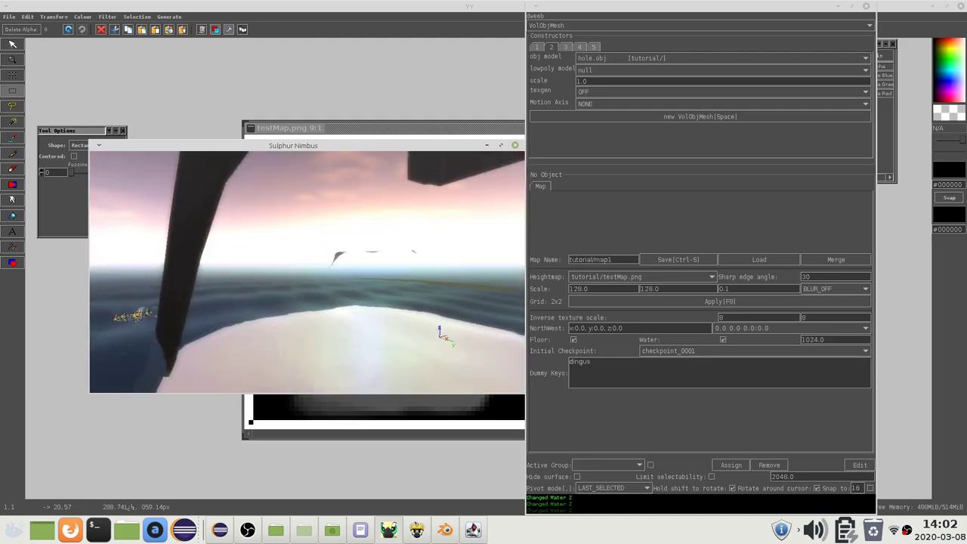
- Create a WaterHole on the water surface beside the cliff and scale it up, including along the Y axis
left_click(557, 26)
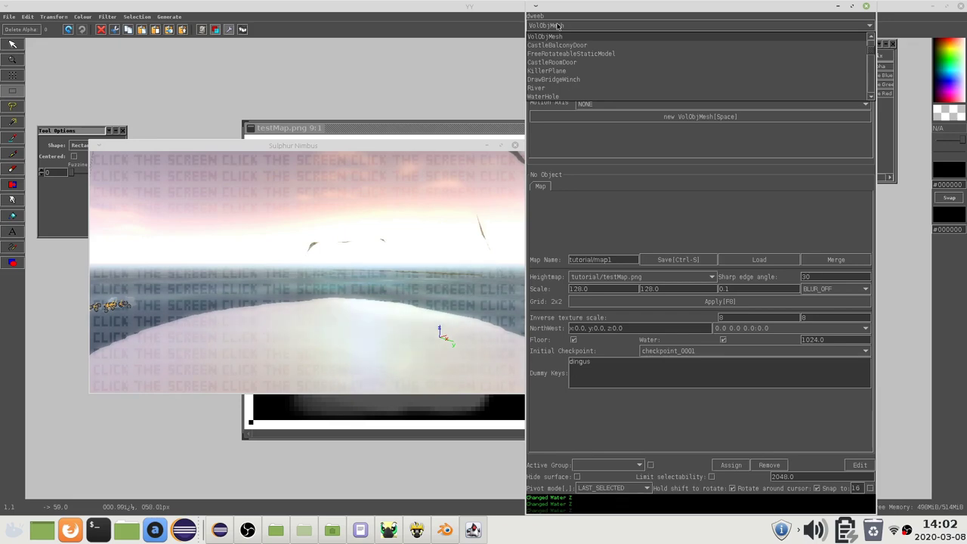
left_click(550, 96)
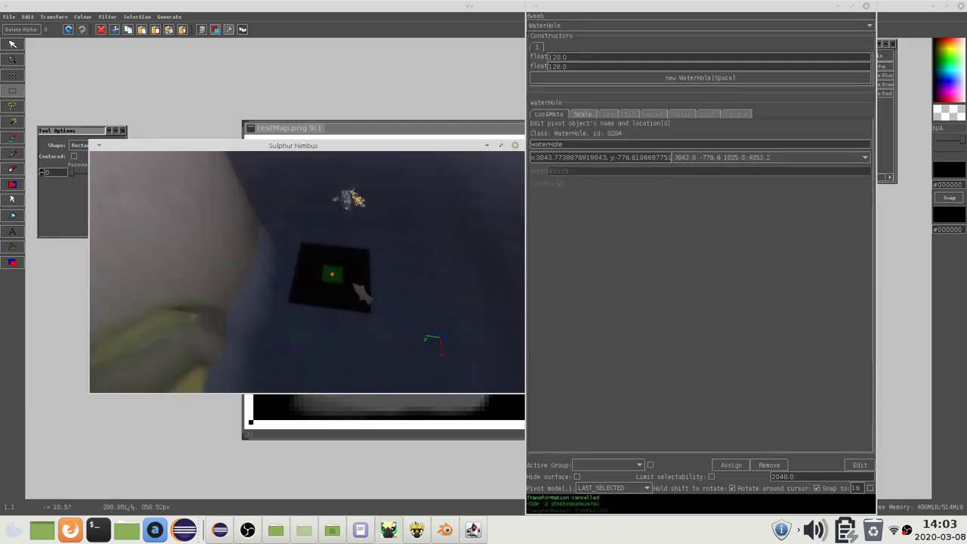
key("s")
left_click(383, 314)
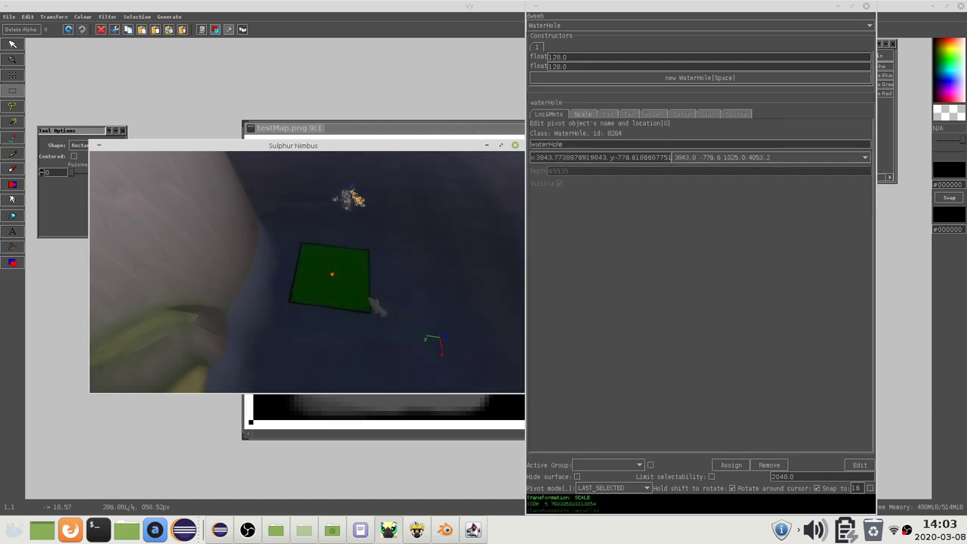
key("s")
key("y")
left_click(430, 309)
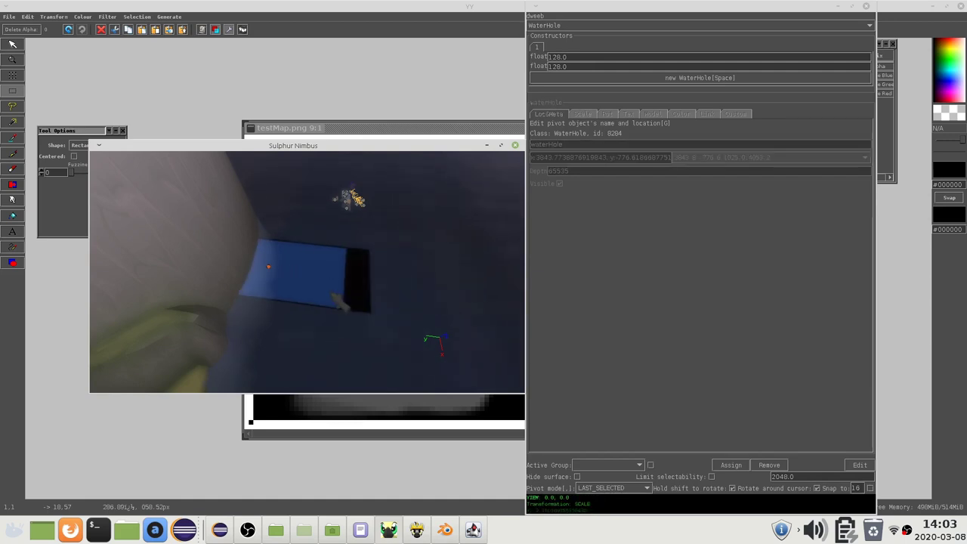
- Move the water hole along the Y axis into the hollow inside the terrain and inspect its placement from around the cliff
key("g")
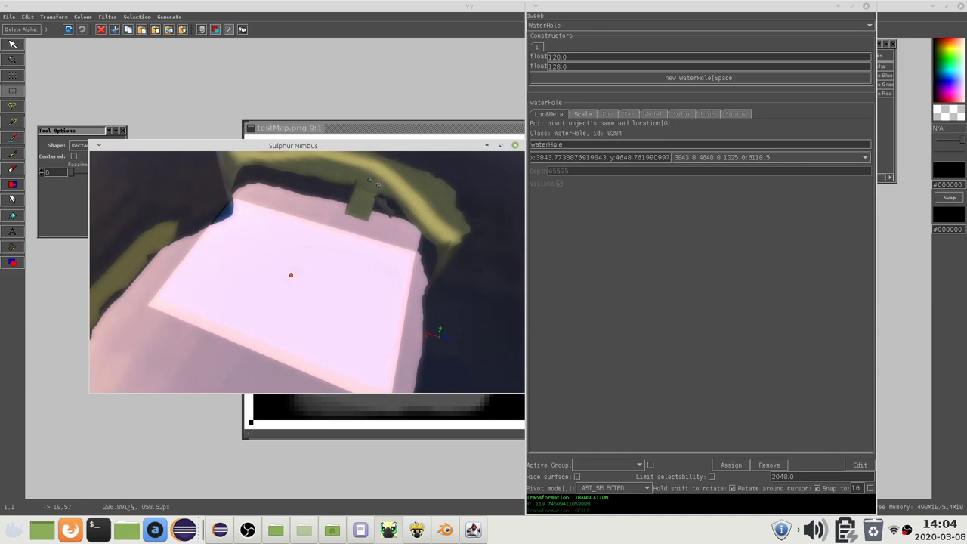
middle_click_drag(377, 185, 296, 252, "shift")
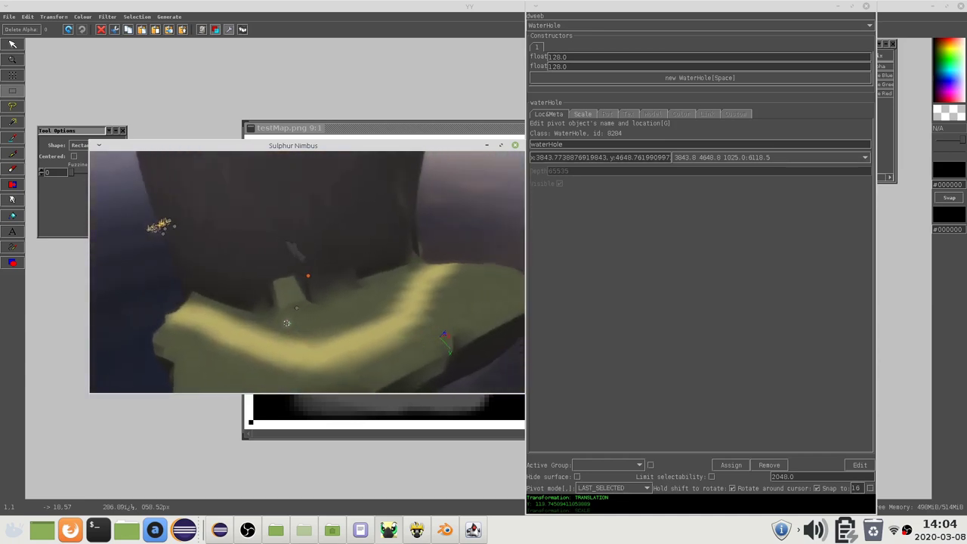
middle_click_drag(389, 245, 201, 212, "shift")
middle_click_drag(417, 246, 405, 226, "shift")
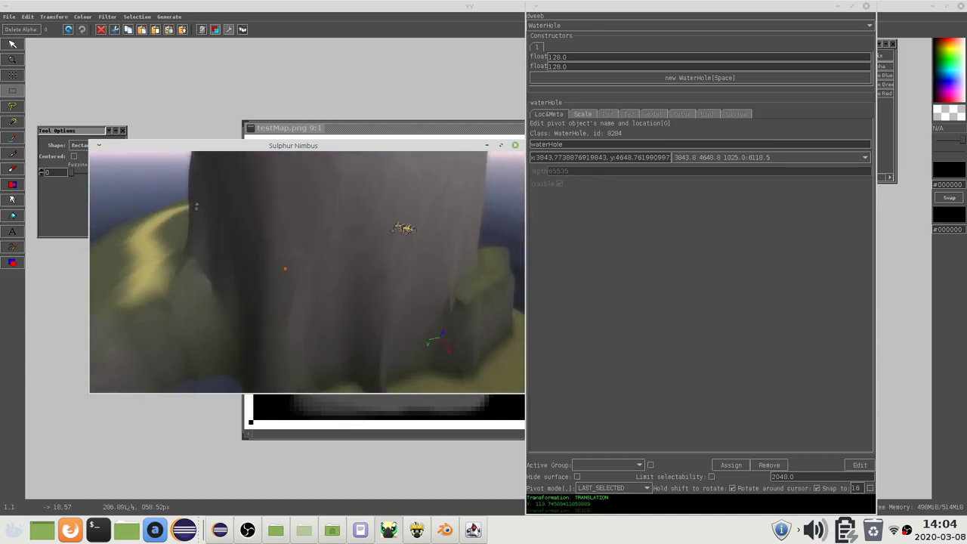